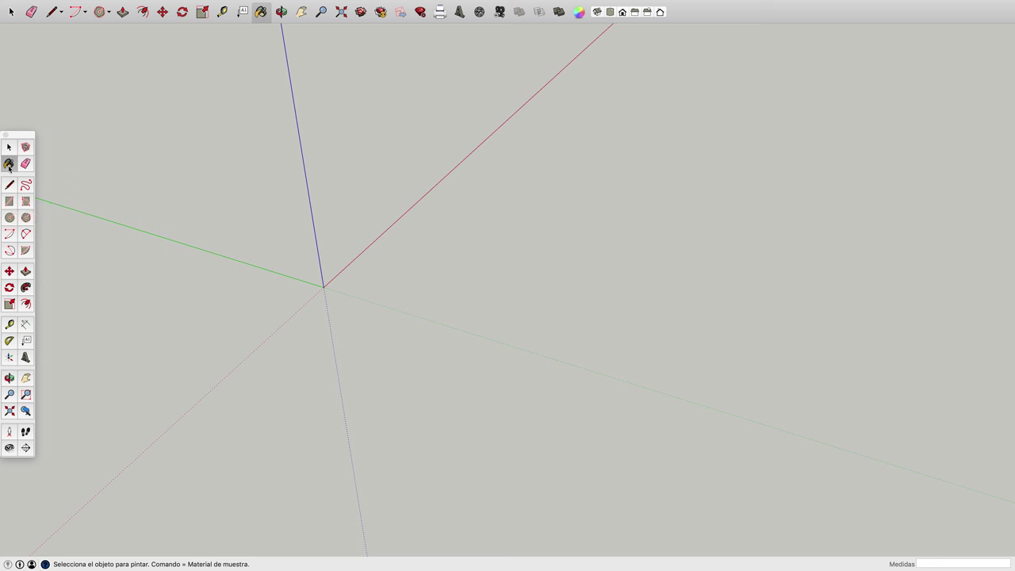
# - Draw a three-sided polygon of radius 200 mm centred on the axis origin
pyautogui.click(26, 217)
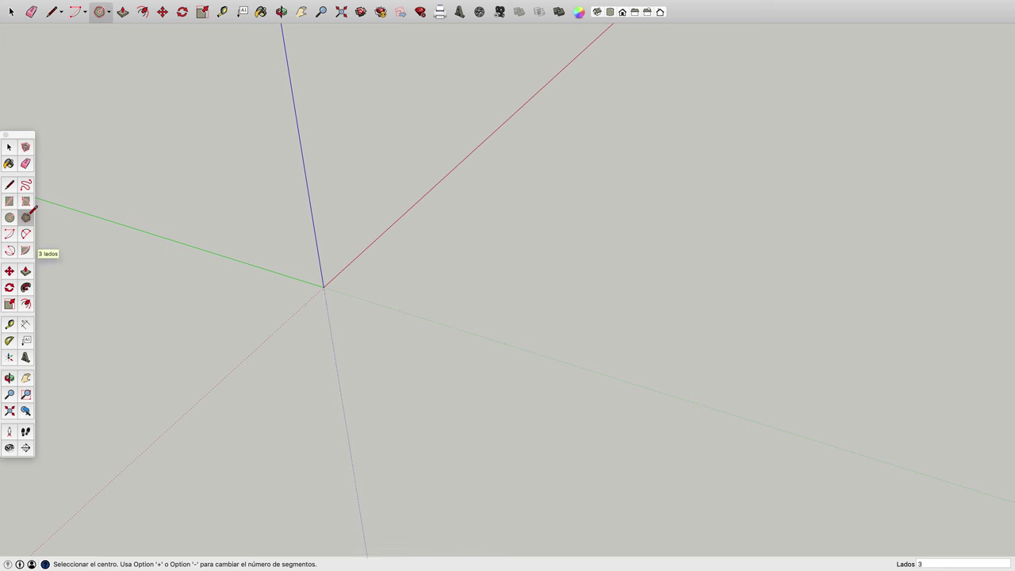
pyautogui.click(324, 286)
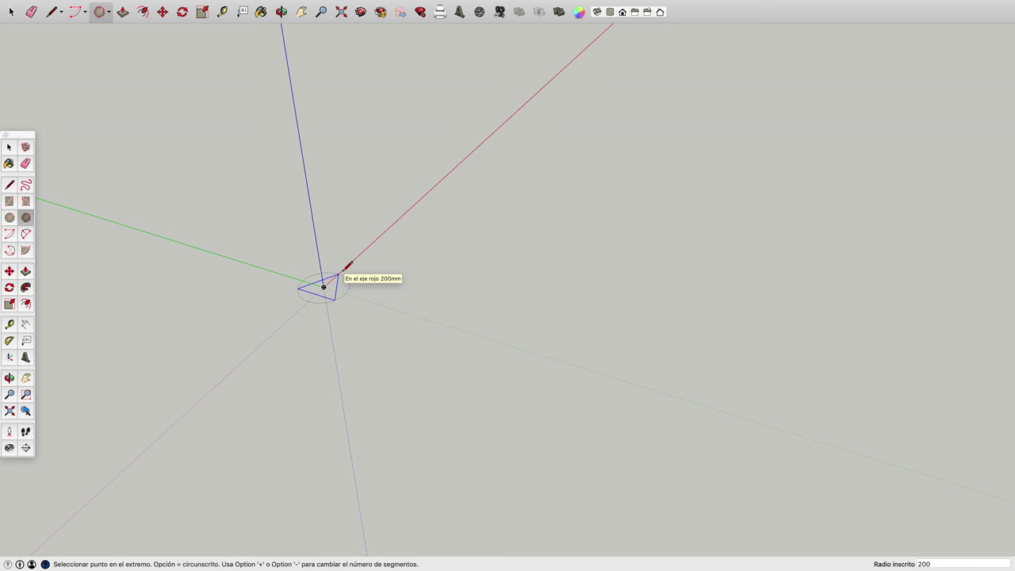
pyautogui.click(341, 272)
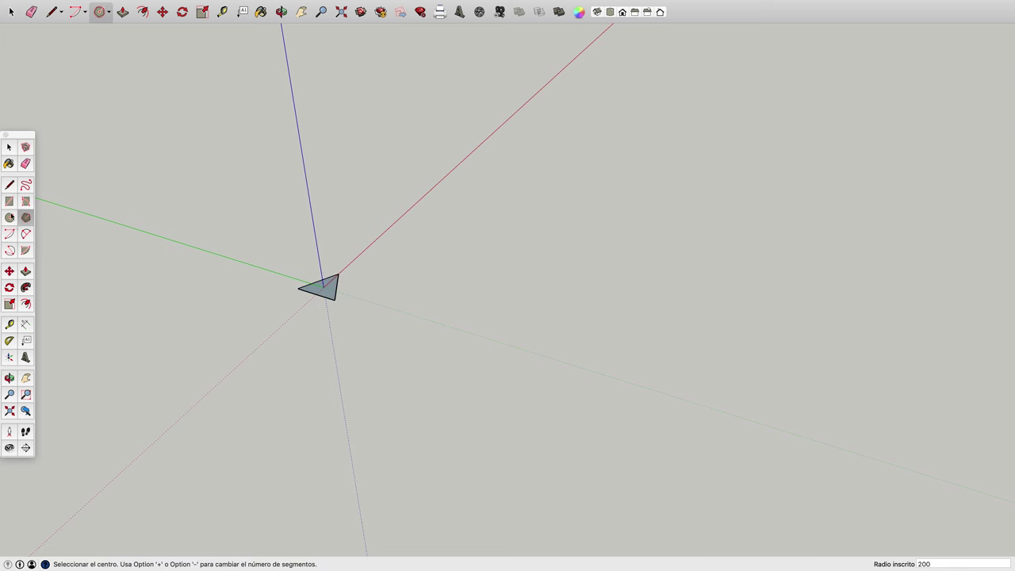
# - Extrude the triangle 50 mm into a prism and select the whole solid
pyautogui.click(26, 270)
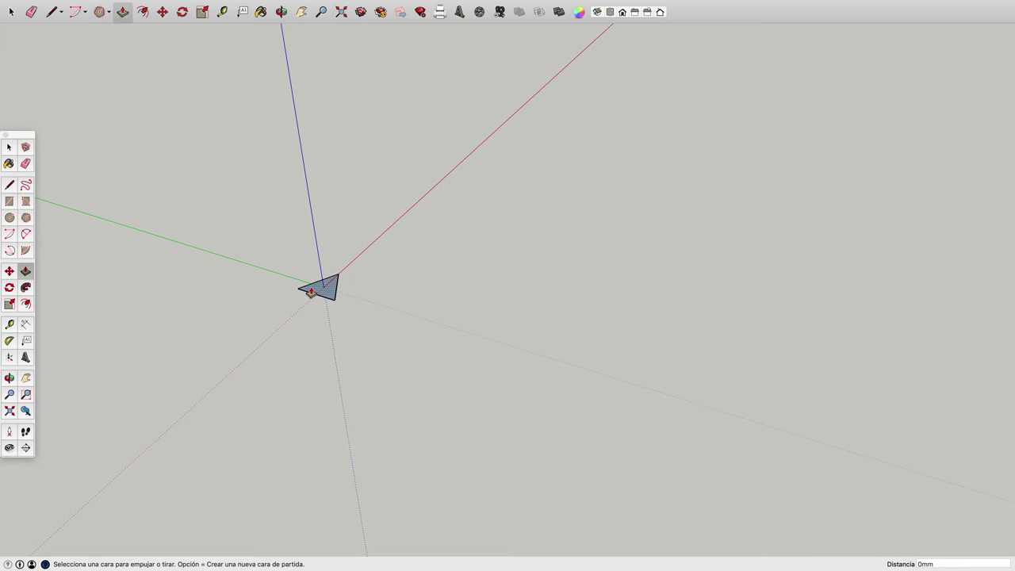
pyautogui.click(311, 287)
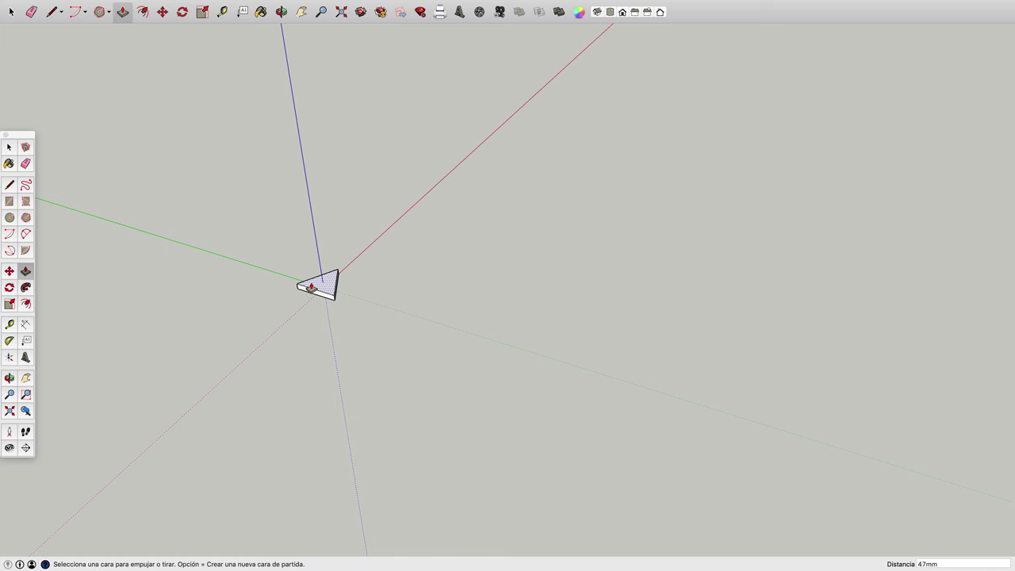
pyautogui.write('50')
pyautogui.press('Return')
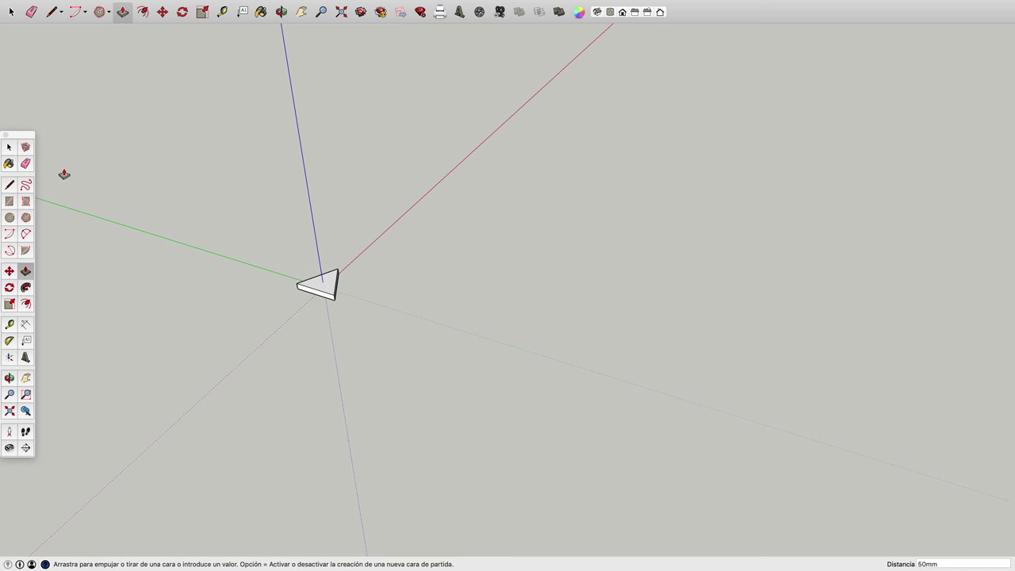
pyautogui.click(16, 151)
pyautogui.moveTo(240, 229); pyautogui.dragTo(399, 343)
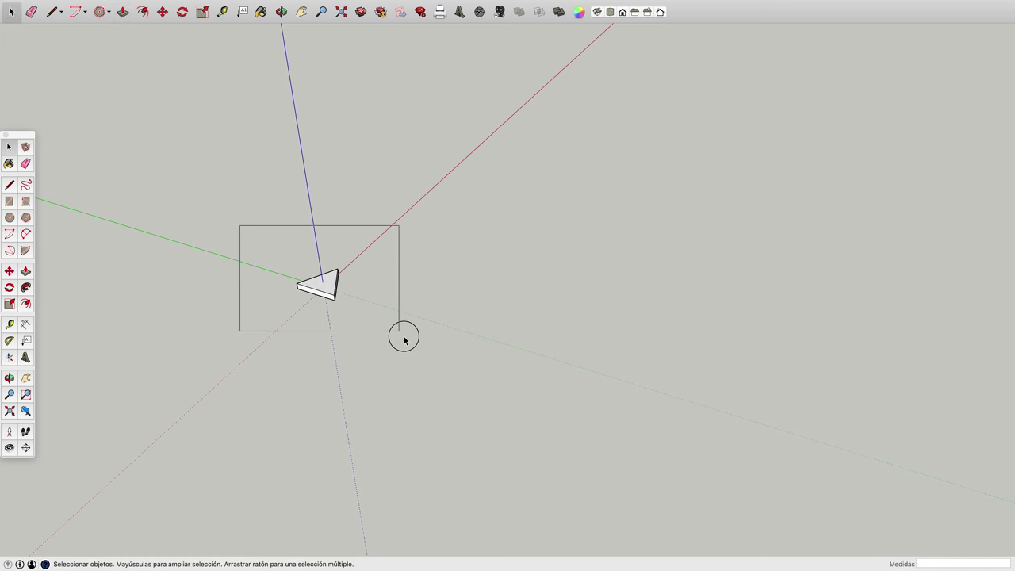
# - Paint the triangular prism with the purple swatch from the named-colours palette
pyautogui.scroll(-1, 285, 162)
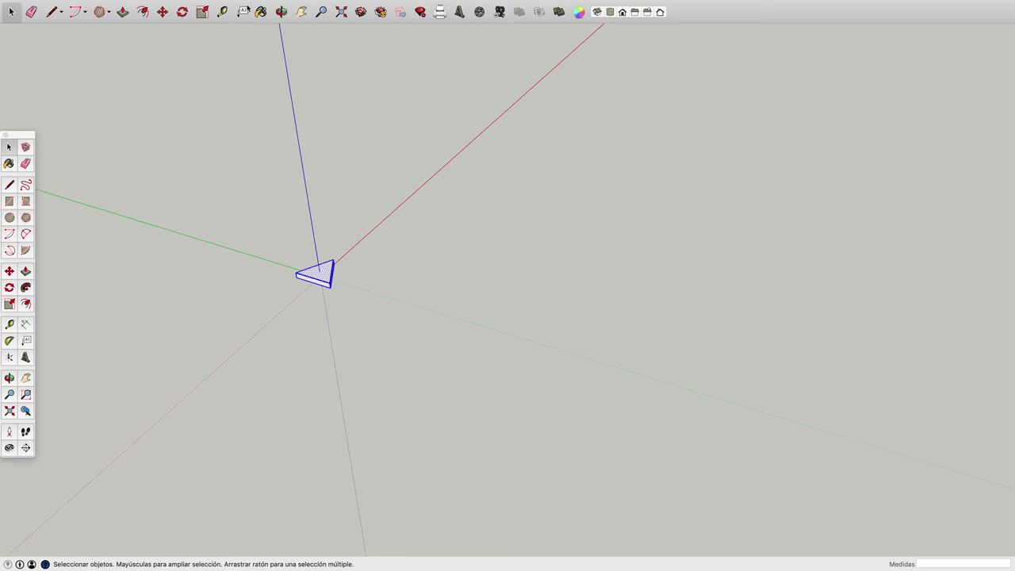
pyautogui.click(260, 12)
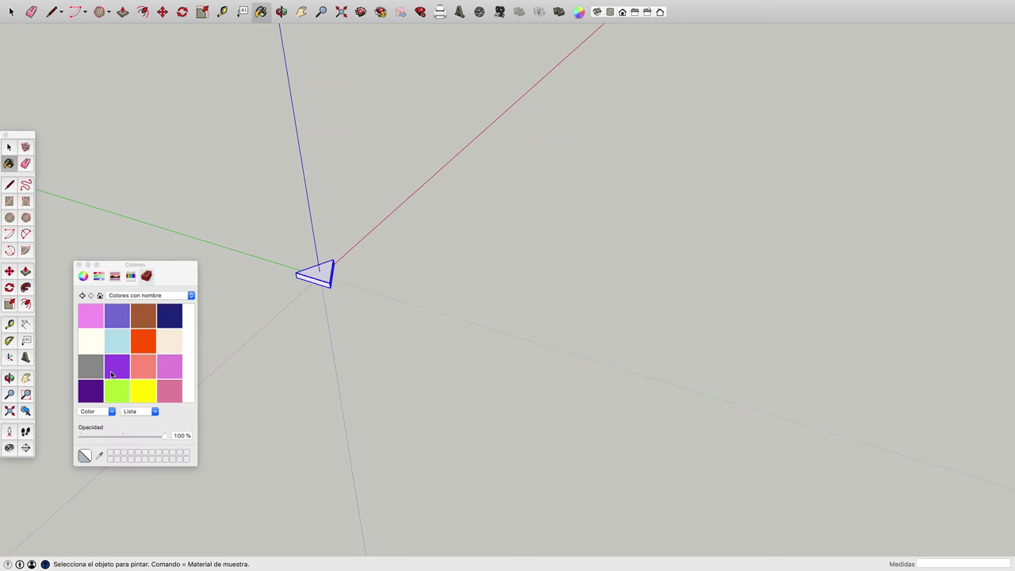
pyautogui.click(111, 370)
pyautogui.click(320, 277)
pyautogui.click(79, 265)
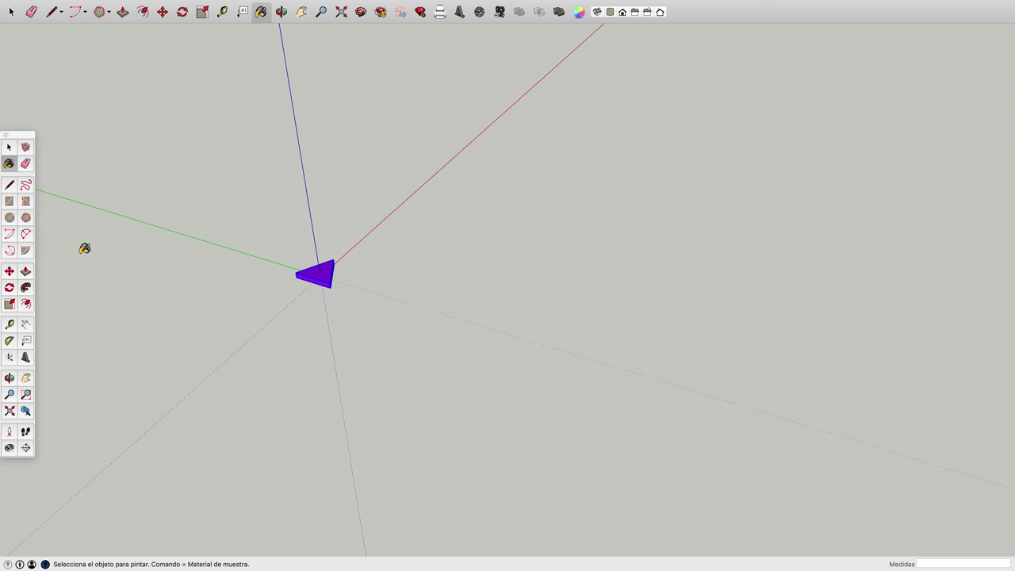
pyautogui.click(9, 271)
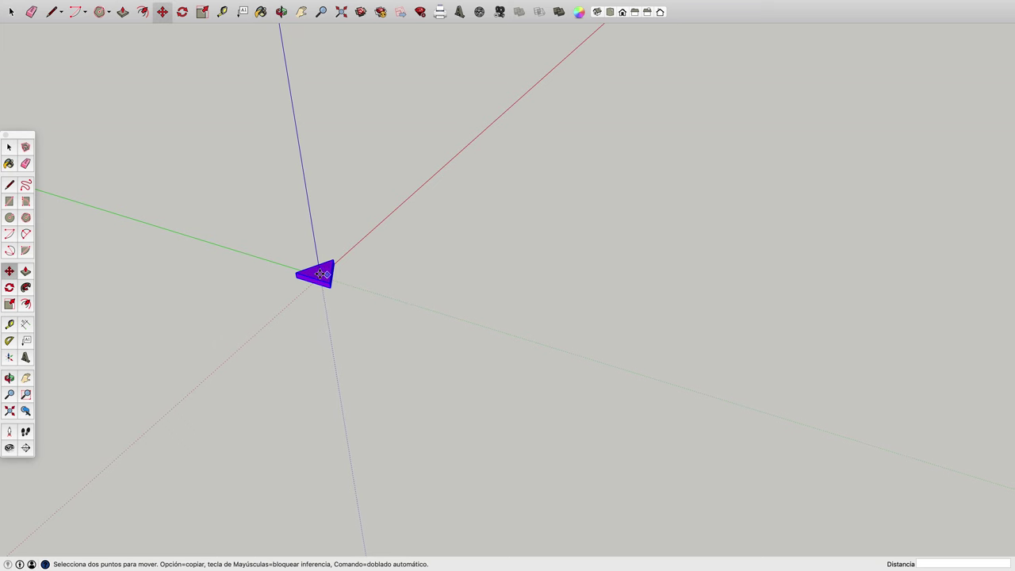
# - Copy the purple triangle to the right, joined corner to corner
pyautogui.click(328, 281)
pyautogui.press('alt')
pyautogui.click(373, 295)
pyautogui.click(339, 287)
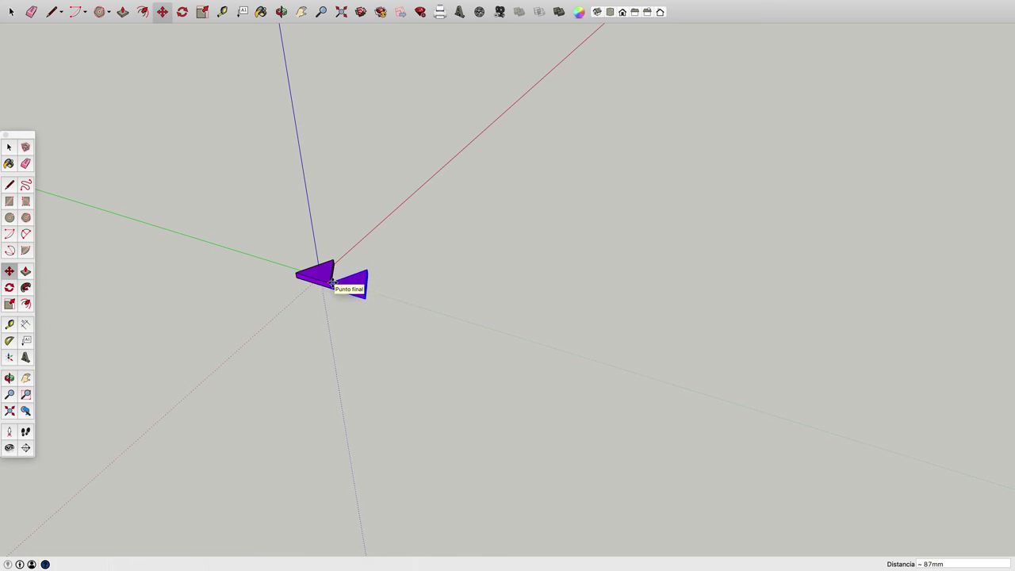
# - Copy a third triangle on top to complete the triforce, then select all three
pyautogui.click(331, 283)
pyautogui.press('alt')
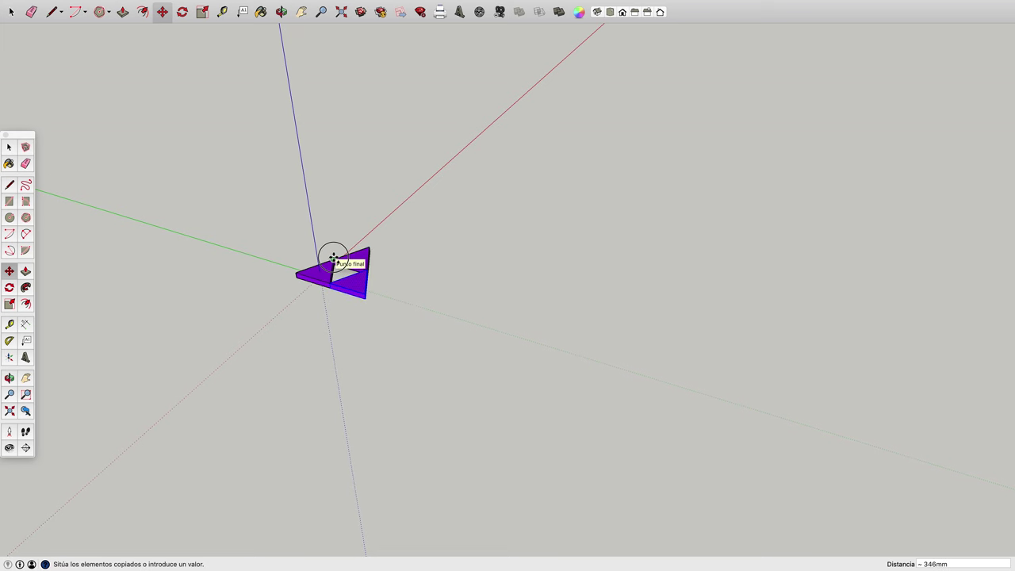
pyautogui.click(333, 257)
pyautogui.click(8, 147)
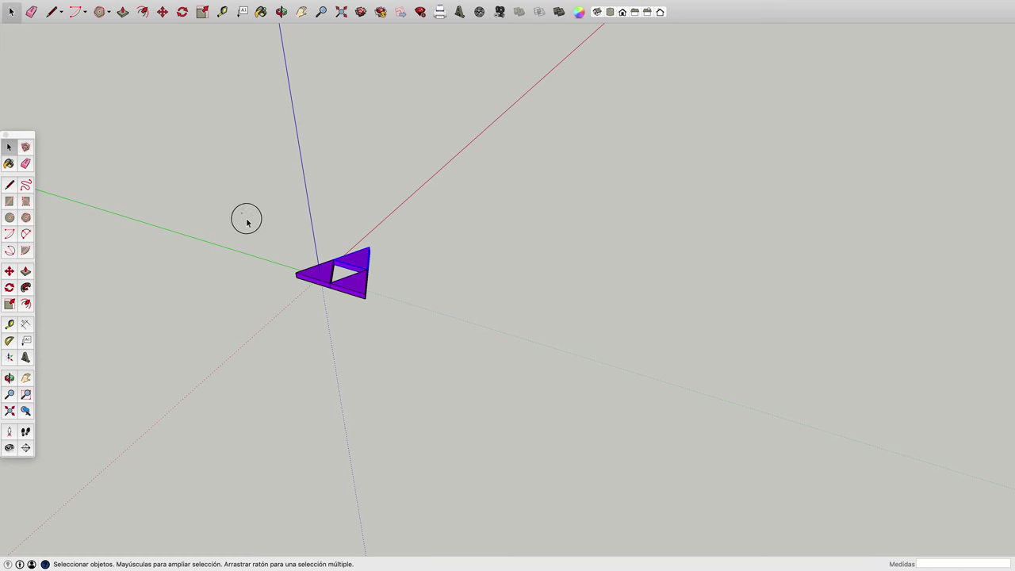
pyautogui.moveTo(246, 221); pyautogui.dragTo(433, 335)
# - Reselect the triforce and copy it to its right corner
pyautogui.moveTo(357, 291); pyautogui.dragTo(376, 295)
pyautogui.moveTo(261, 232); pyautogui.dragTo(420, 339)
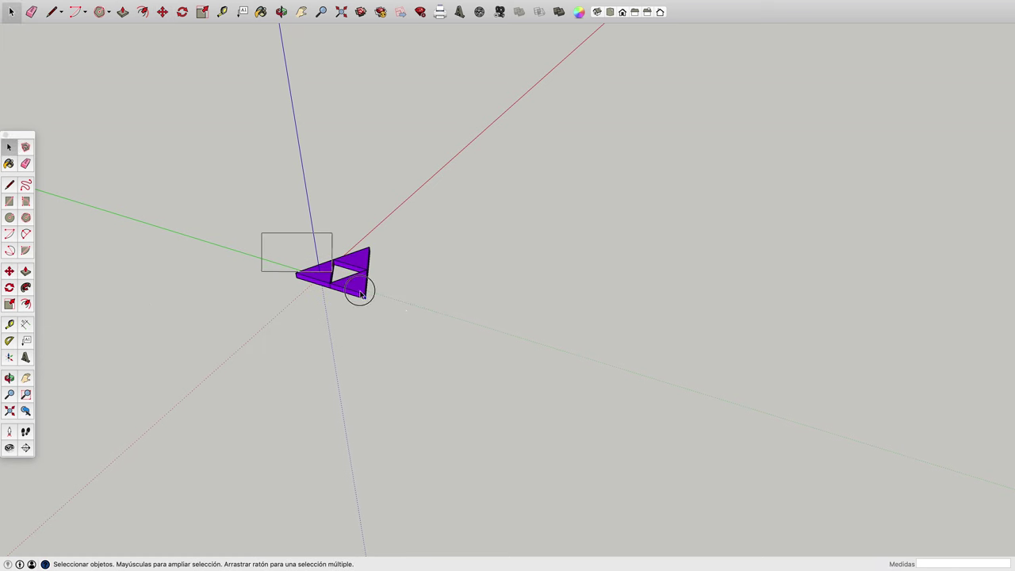
pyautogui.click(10, 273)
pyautogui.click(363, 294)
pyautogui.press('alt')
pyautogui.click(439, 321)
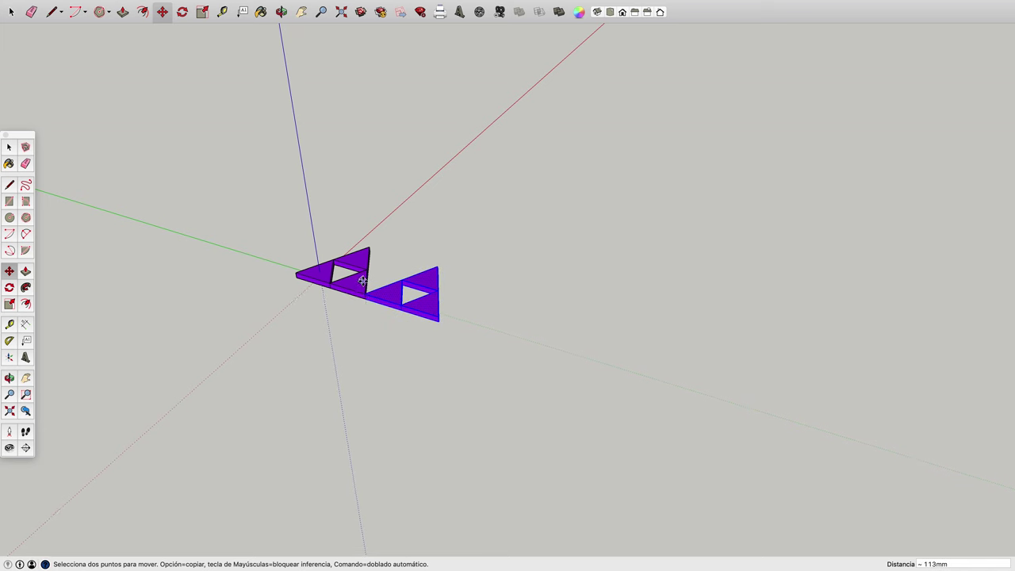
# - Copy the triforce on top to form nine triangles, then select the whole pattern
pyautogui.click(371, 294)
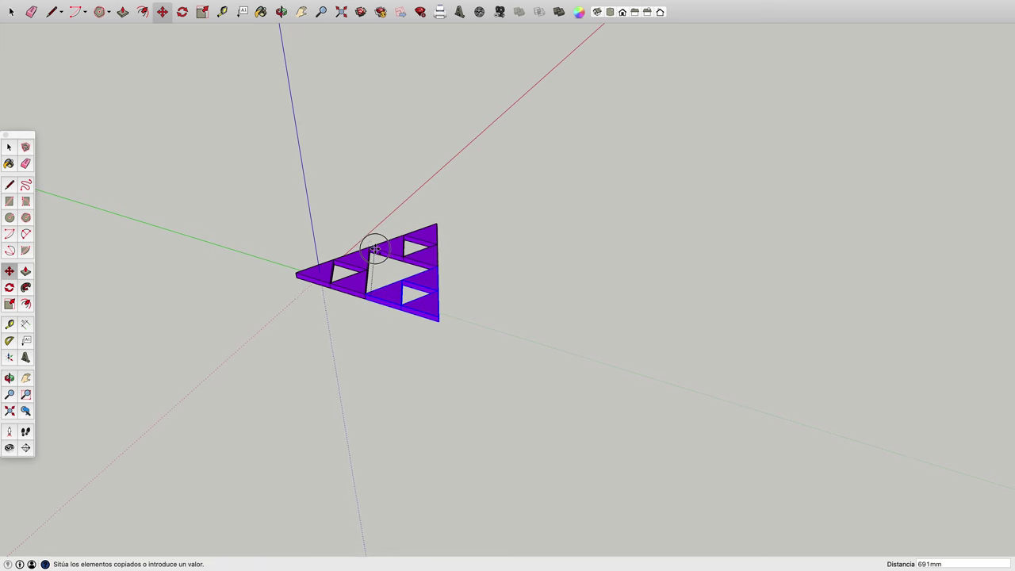
pyautogui.click(376, 241)
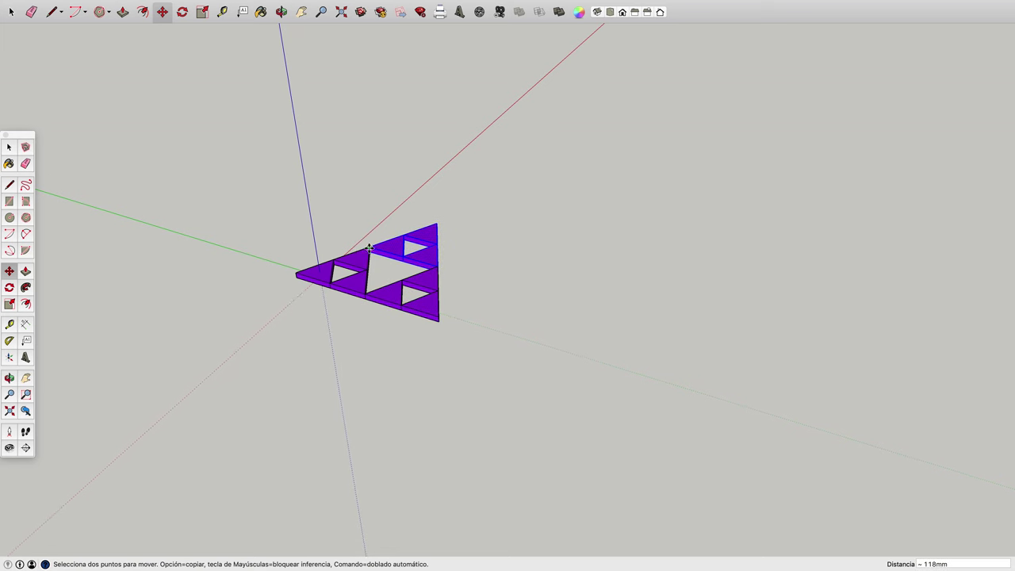
pyautogui.press('space')
pyautogui.moveTo(214, 175); pyautogui.dragTo(549, 397)
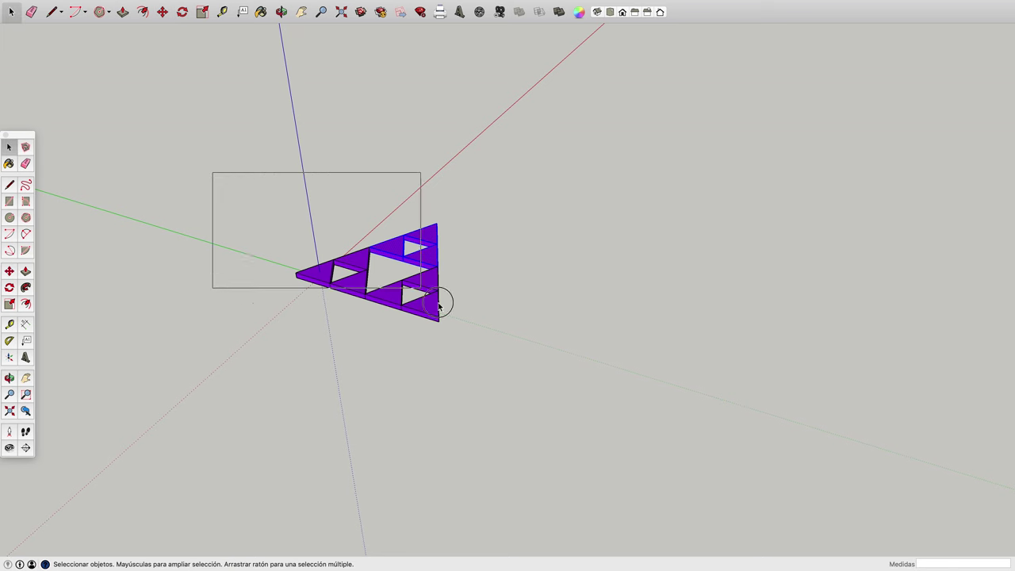
# - Copy the nine-triangle pattern and align it at the right corner
pyautogui.click(9, 272)
pyautogui.press('alt')
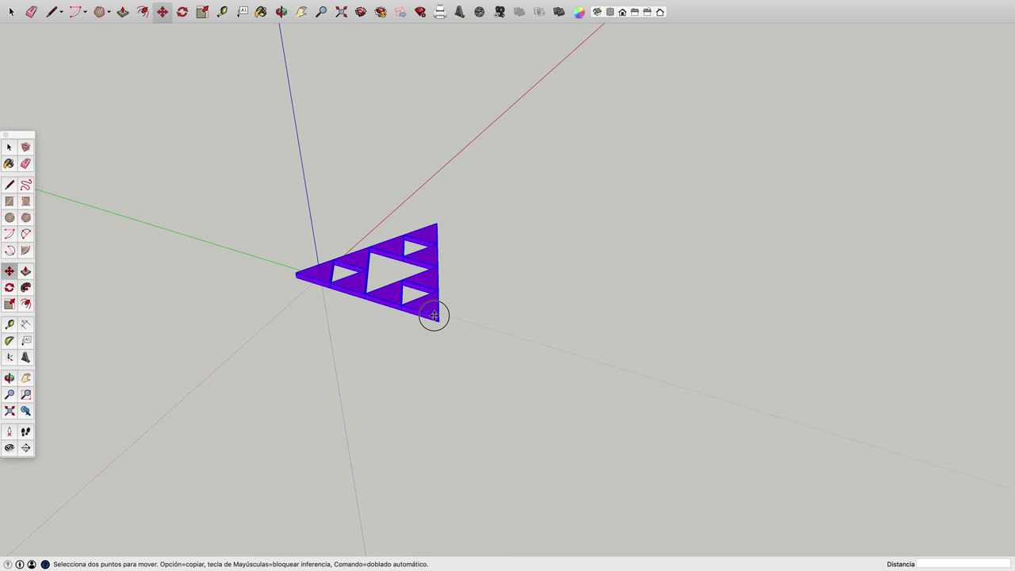
pyautogui.click(435, 315)
pyautogui.click(625, 367)
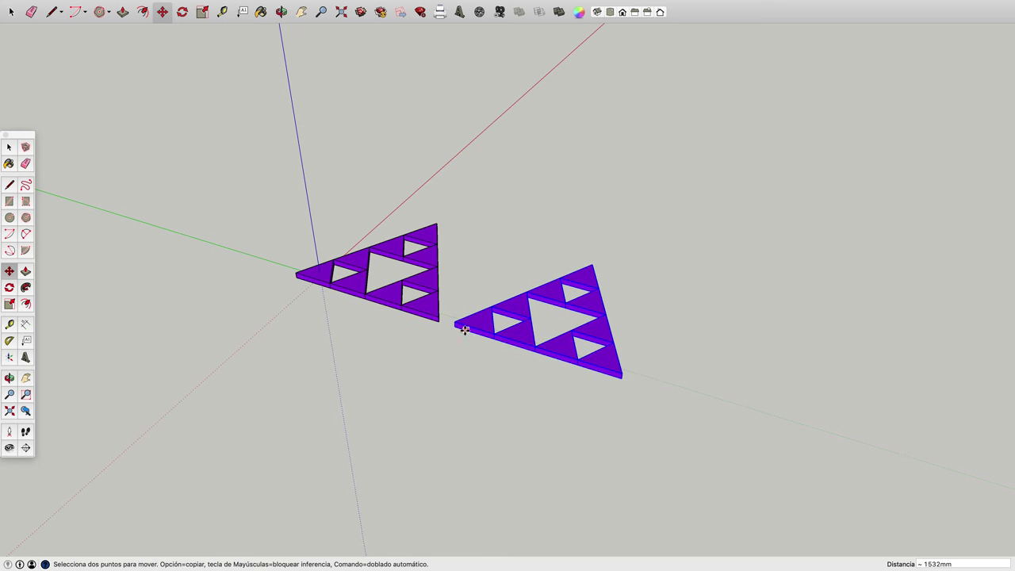
pyautogui.click(453, 324)
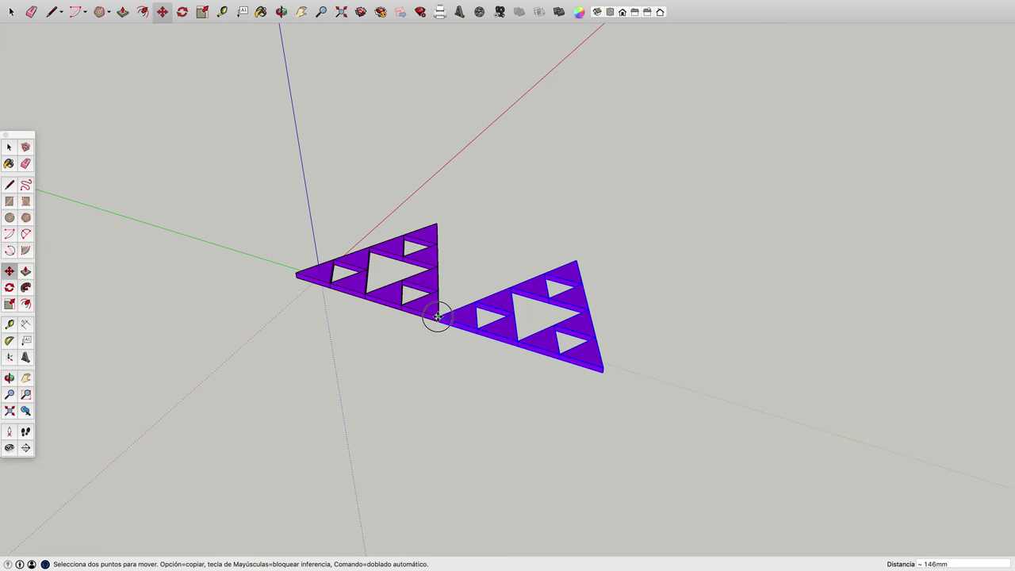
# - Copy the pattern to the top corner for 27 triangles and select everything
pyautogui.click(439, 318)
pyautogui.click(437, 226)
pyautogui.click(9, 147)
pyautogui.moveTo(253, 136); pyautogui.dragTo(746, 454)
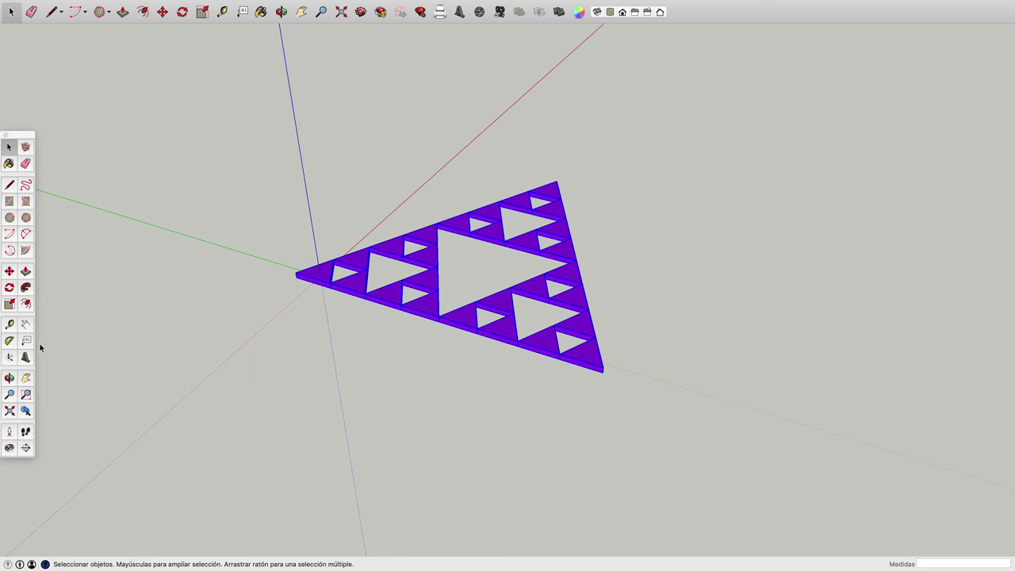
# - Copy the 27-triangle pattern and join it at the bottom-right corner
pyautogui.click(9, 271)
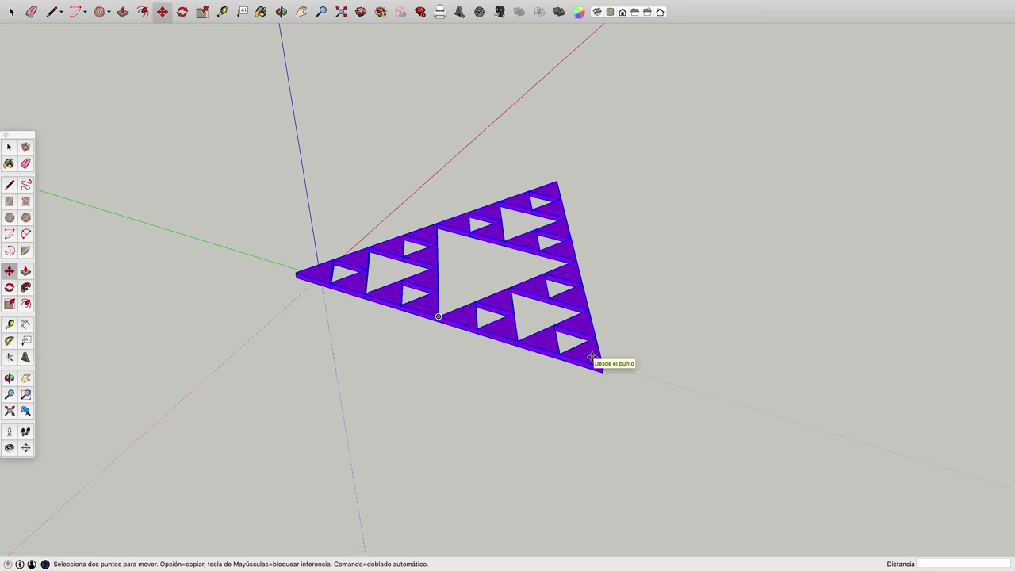
pyautogui.click(592, 357)
pyautogui.press('alt')
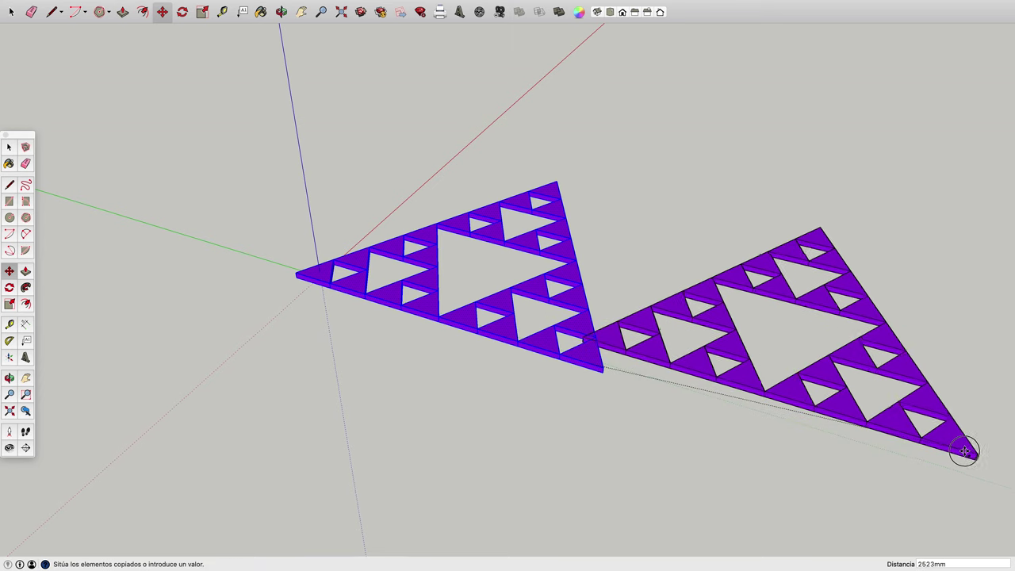
pyautogui.click(999, 462)
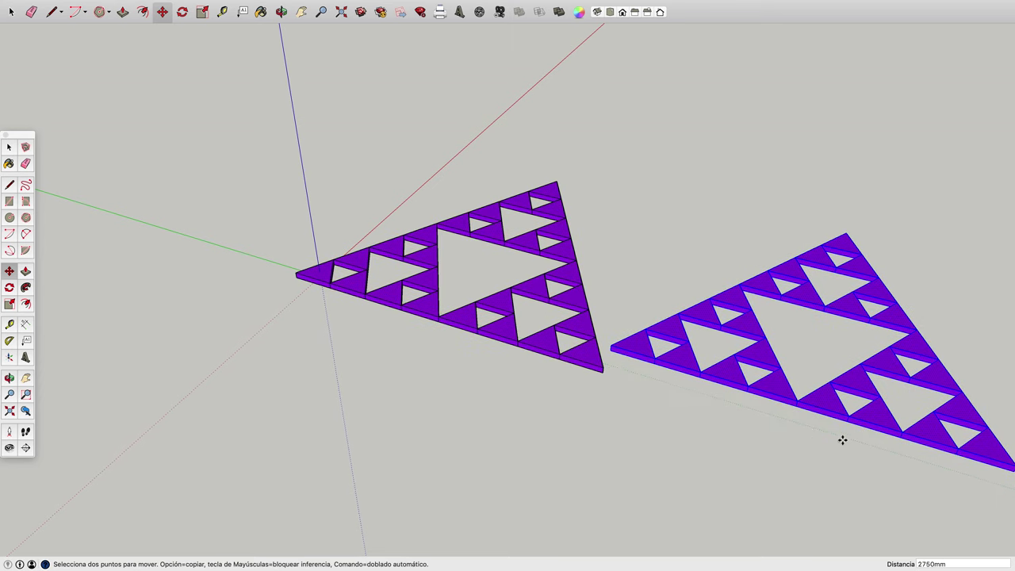
pyautogui.click(612, 347)
# - Copy the pattern onto the original's top apex, completing 81 triangles
pyautogui.press('alt')
pyautogui.click(603, 367)
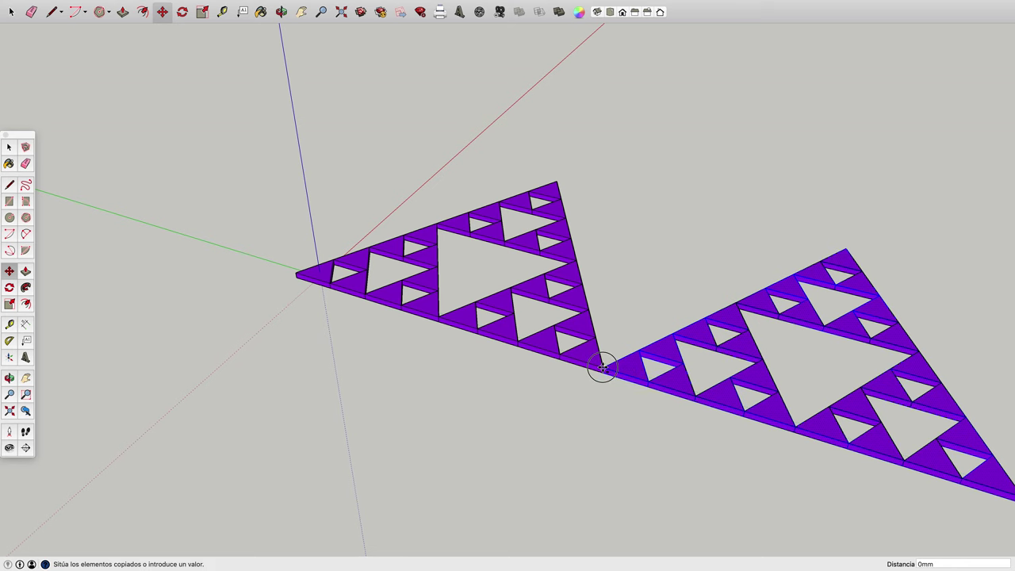
pyautogui.click(555, 181)
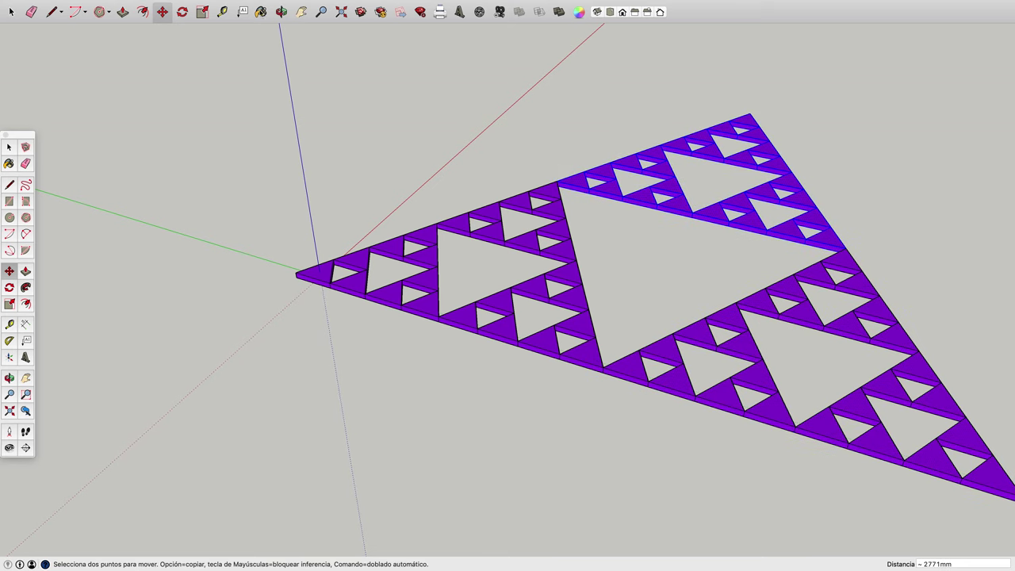
pyautogui.click(302, 11)
# - Pan and zoom to reframe the 81-triangle fractal, then box-select all of it
pyautogui.moveTo(356, 136); pyautogui.dragTo(230, 120)
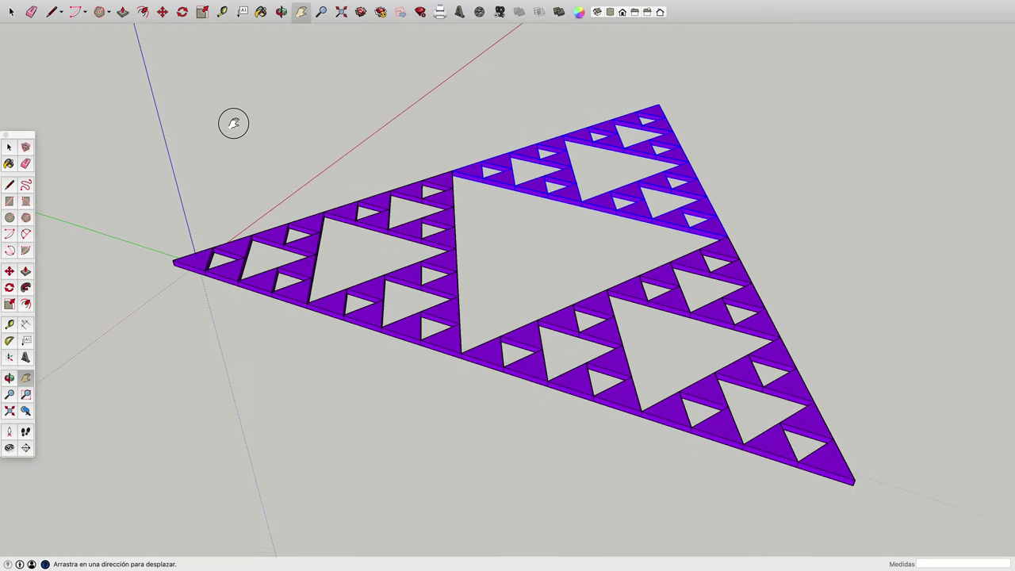
pyautogui.scroll(3, 261, 89)
pyautogui.scroll(2, 261, 89)
pyautogui.scroll(-3, 262, 90)
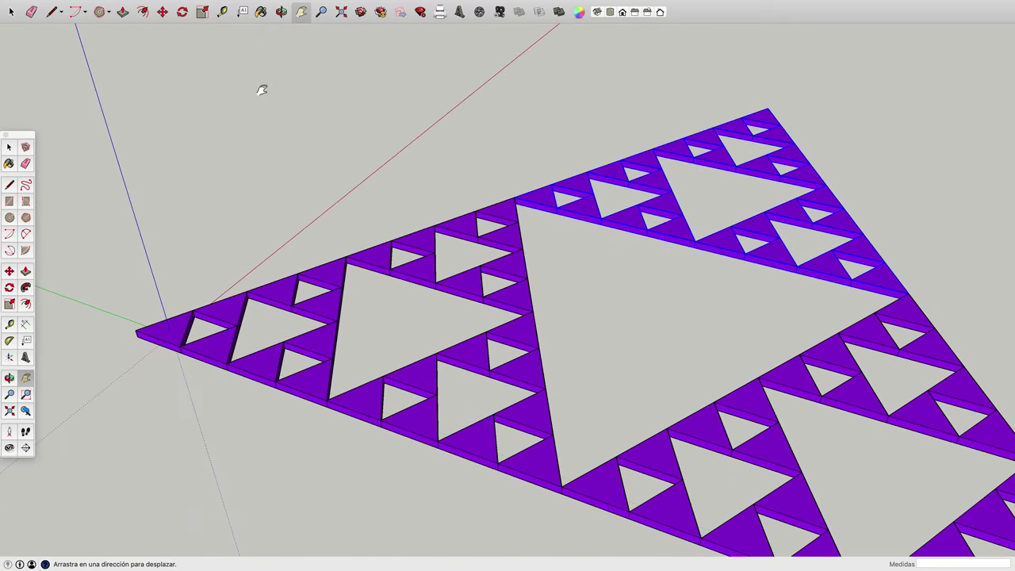
pyautogui.scroll(-1, 262, 89)
pyautogui.scroll(-3, 262, 89)
pyautogui.scroll(-2, 261, 87)
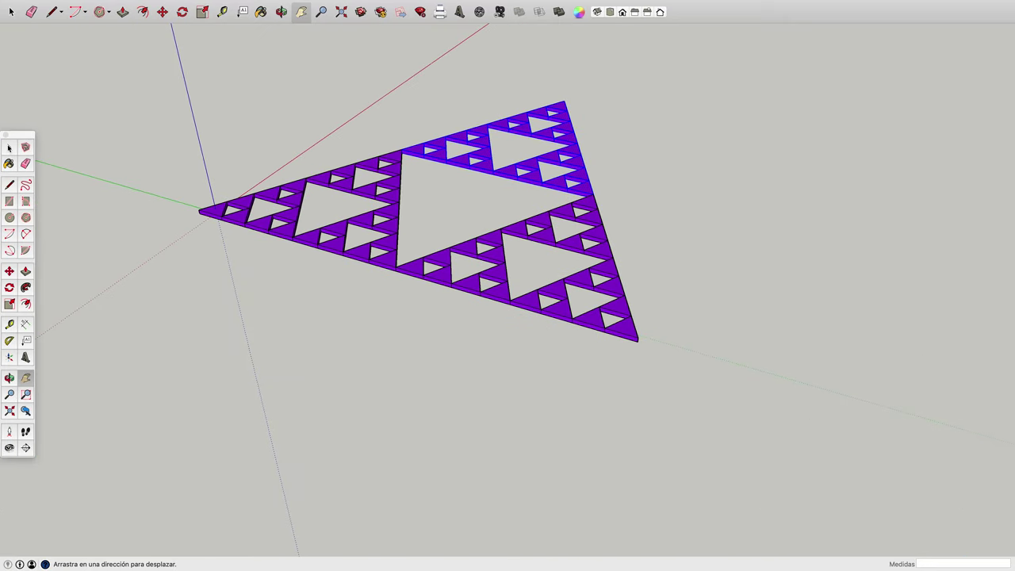
pyautogui.click(8, 148)
pyautogui.click(618, 318)
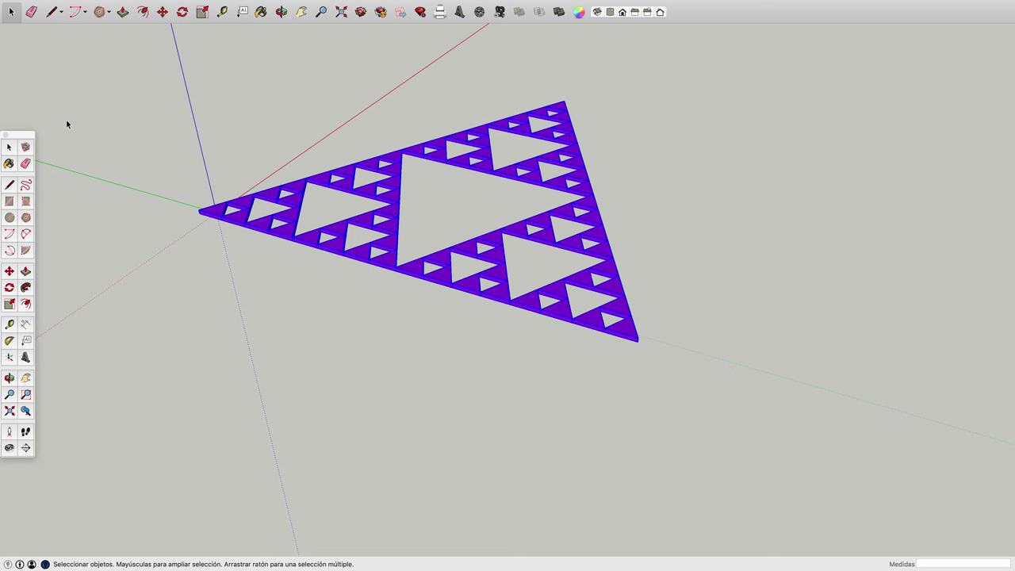
pyautogui.moveTo(127, 55)
pyautogui.mouseDown()
pyautogui.moveTo(743, 428)
pyautogui.moveTo(707, 411)
pyautogui.mouseUp()
# - Copy the 81-triangle fractal and join it at the bottom-right corner
pyautogui.click(8, 271)
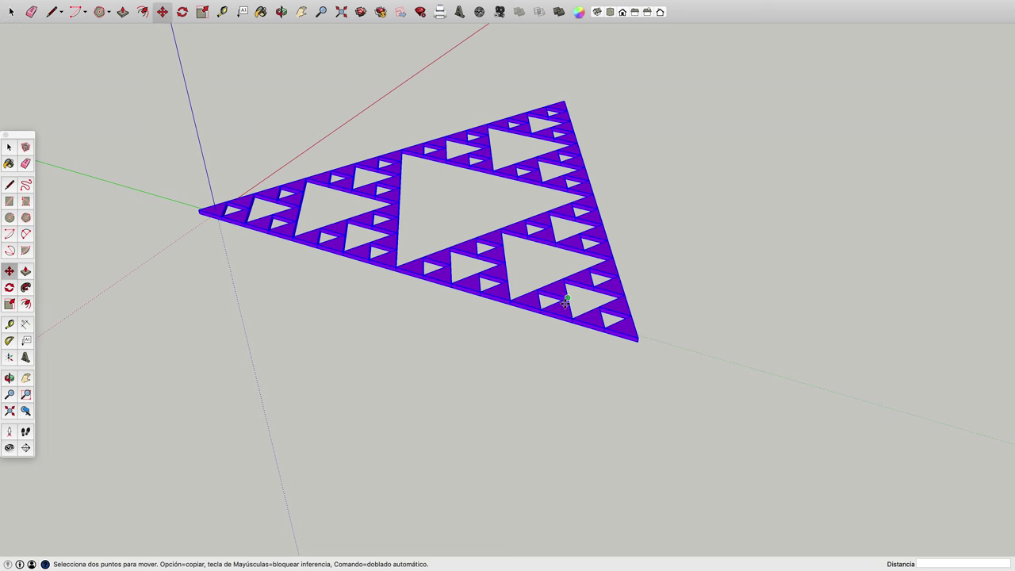
pyautogui.click(626, 331)
pyautogui.press('alt')
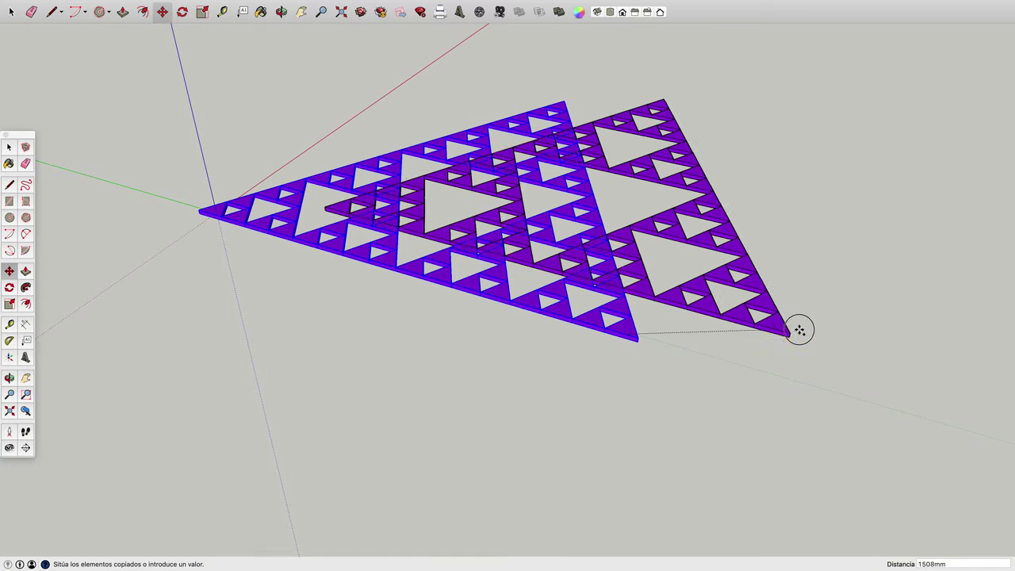
pyautogui.click(1005, 209)
pyautogui.click(595, 123)
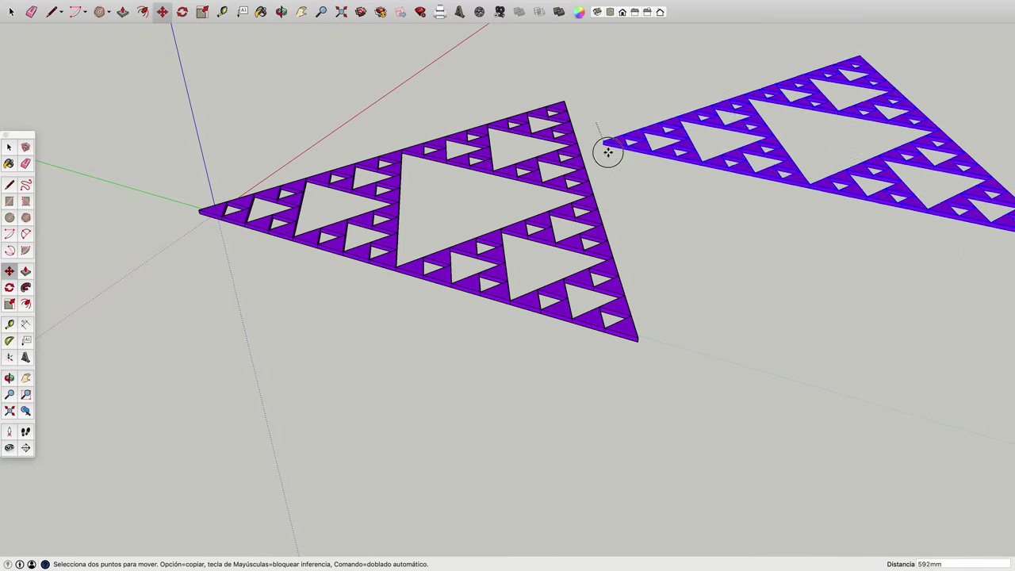
# - Copy the fractal onto the top apex for 243 triangles and reframe the view
pyautogui.click(638, 339)
pyautogui.press('alt')
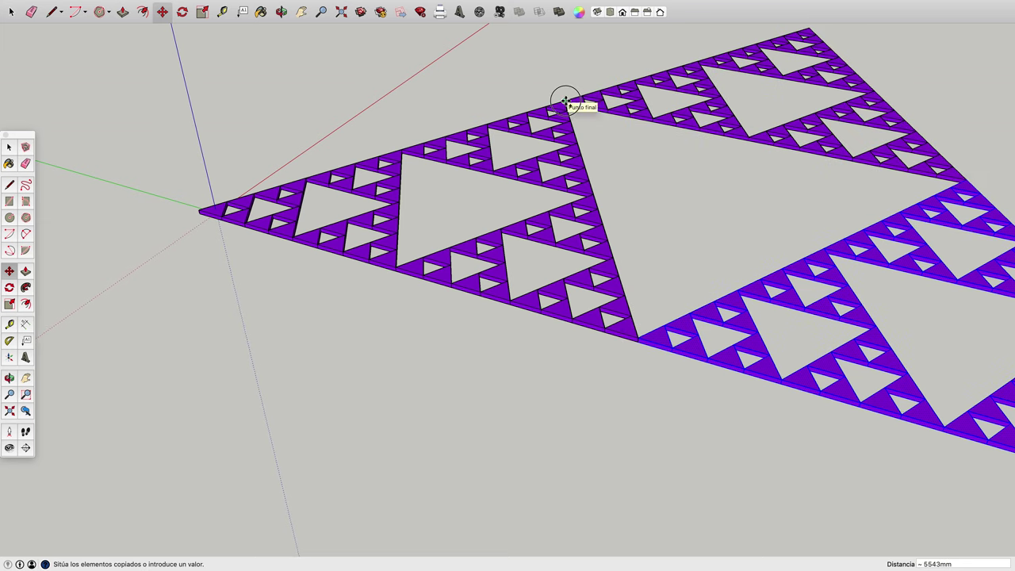
pyautogui.click(567, 101)
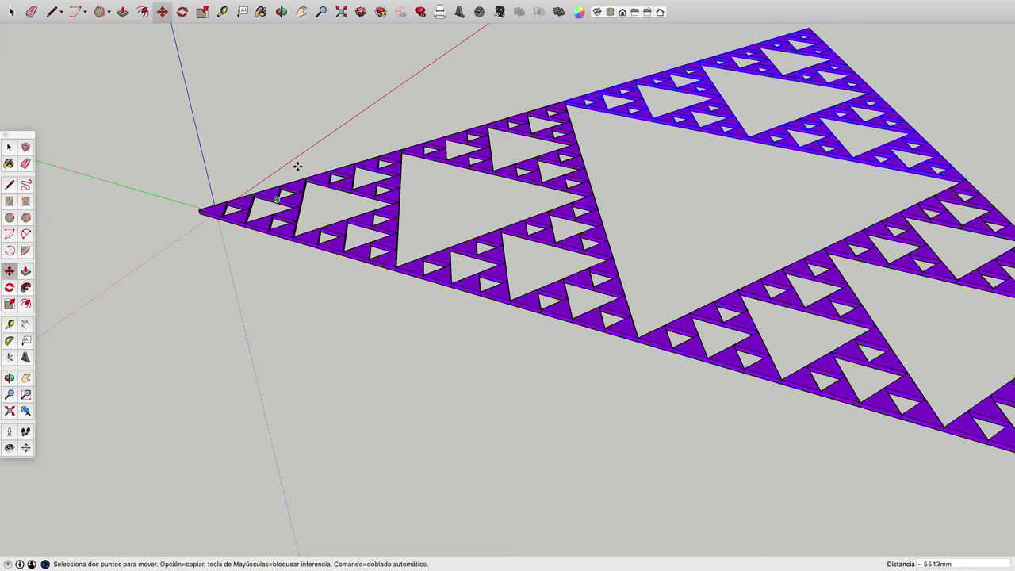
pyautogui.click(301, 12)
pyautogui.moveTo(328, 91); pyautogui.dragTo(186, 111)
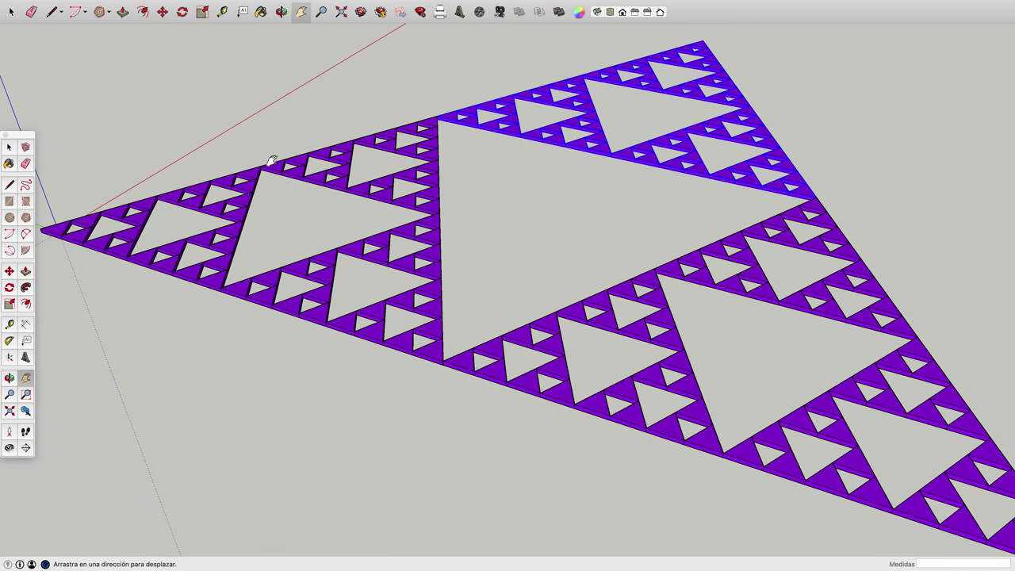
pyautogui.scroll(3, 329, 188)
pyautogui.scroll(-3, 330, 190)
pyautogui.scroll(-3, 331, 189)
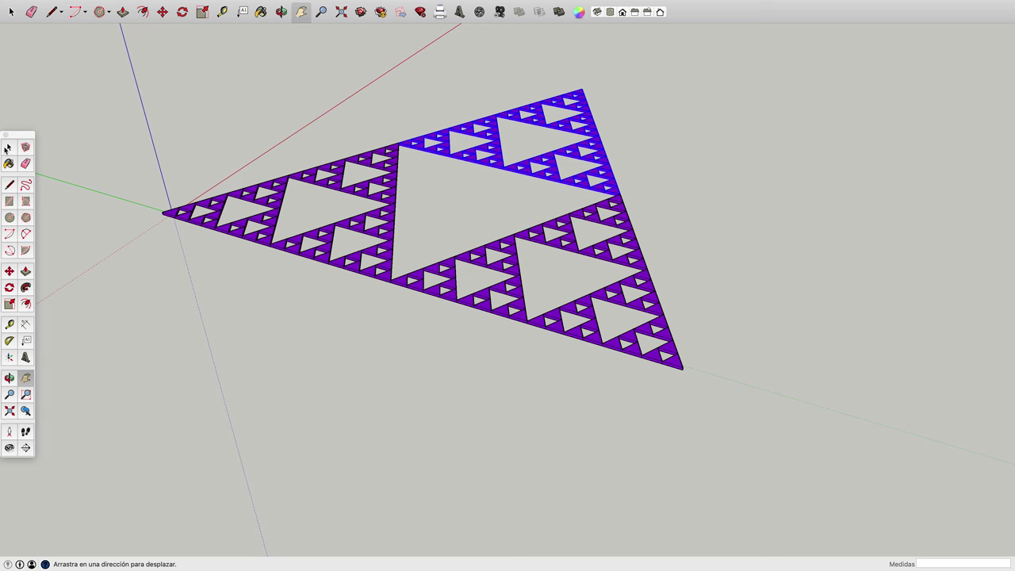
# - Box-select the 243-triangle fractal and copy it to the bottom-right corner
pyautogui.click(7, 147)
pyautogui.moveTo(125, 53); pyautogui.dragTo(790, 463)
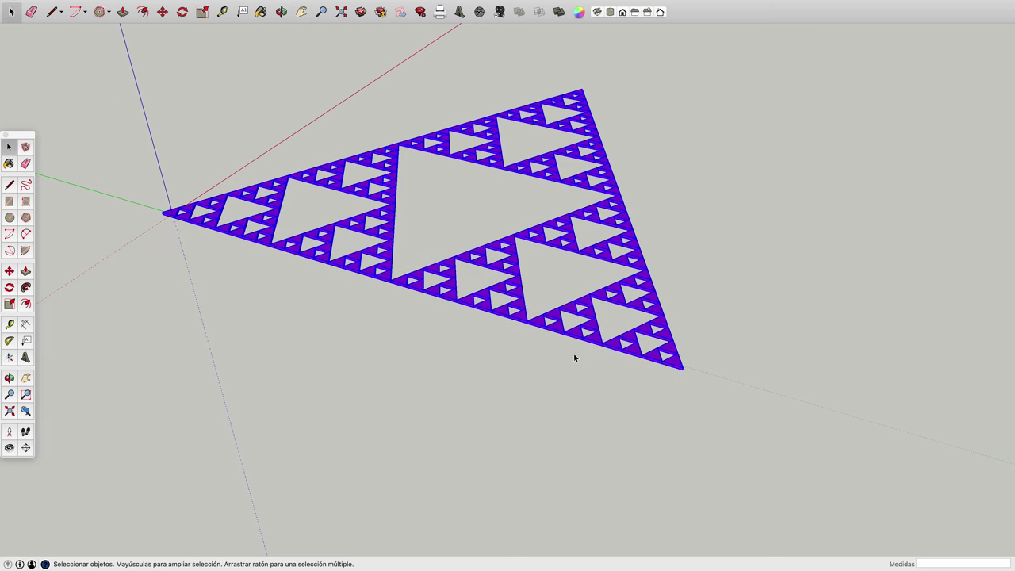
pyautogui.click(9, 271)
pyautogui.click(676, 364)
pyautogui.press('alt')
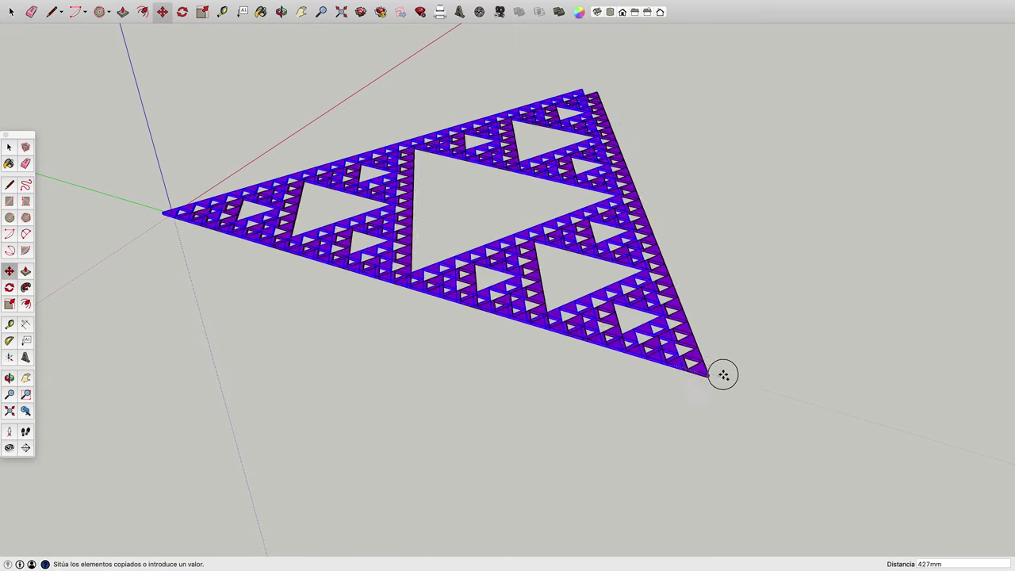
pyautogui.click(1004, 147)
pyautogui.click(585, 67)
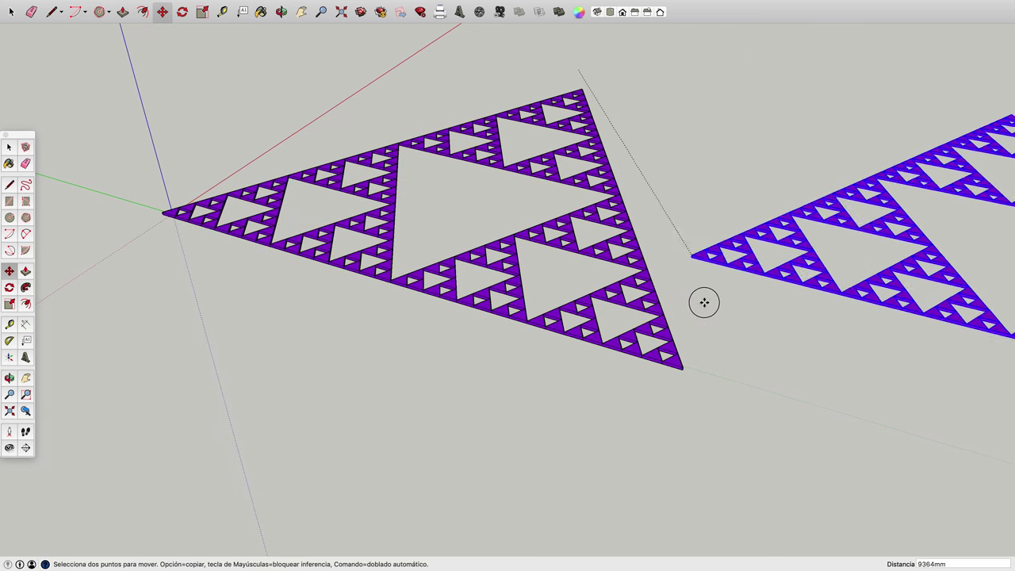
# - Copy the fractal onto the top apex for 729 triangles and zoom extents
pyautogui.keyDown('alt'); pyautogui.click(682, 368); pyautogui.keyUp('alt')
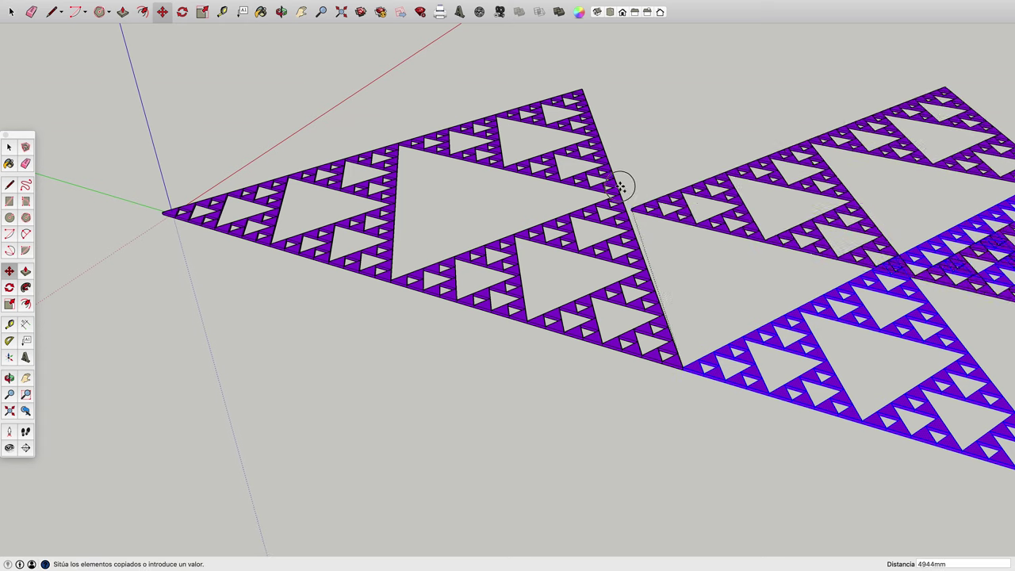
pyautogui.click(585, 87)
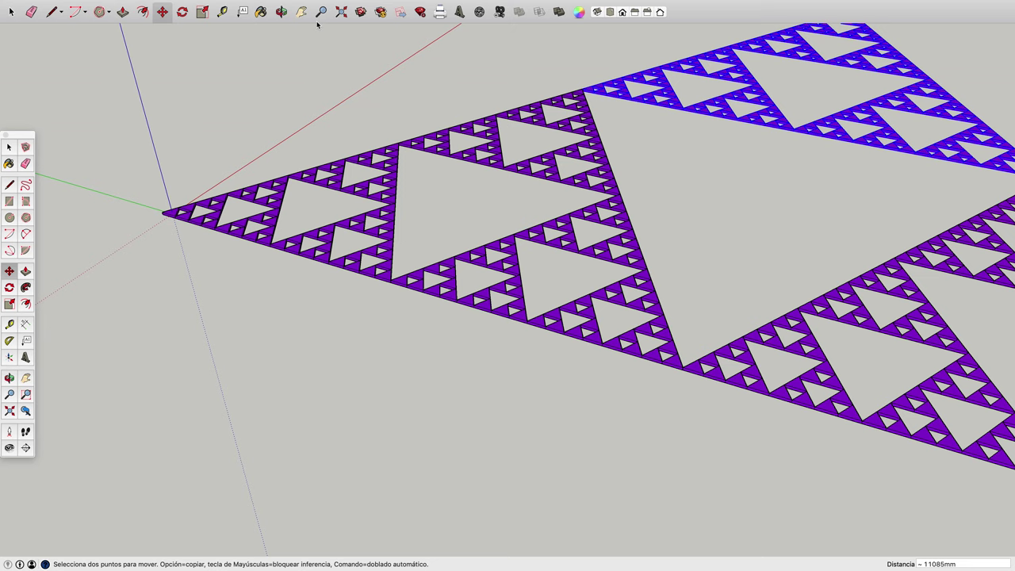
pyautogui.click(343, 16)
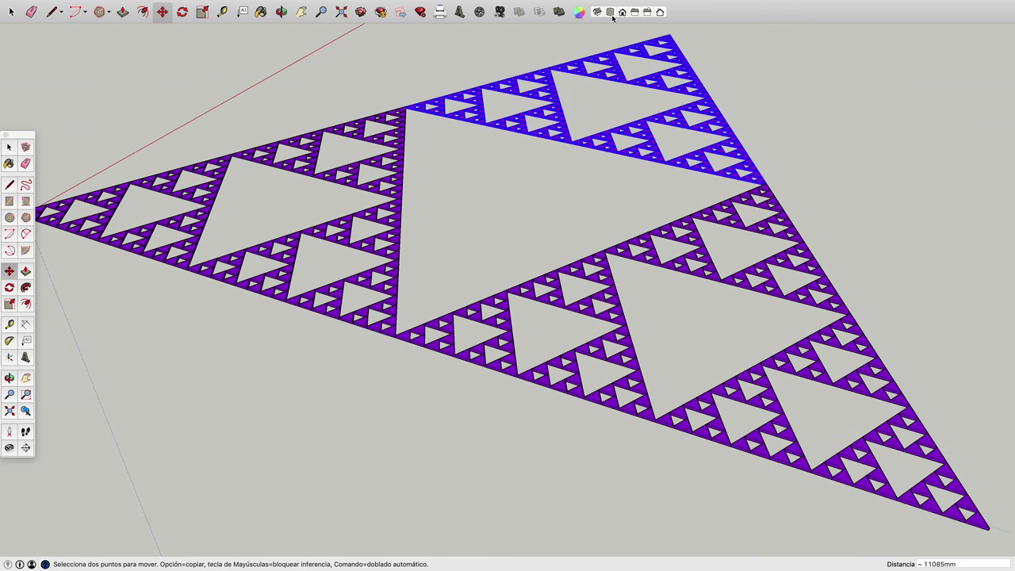
pyautogui.click(612, 12)
pyautogui.scroll(2, 404, 169)
pyautogui.scroll(2, 404, 169)
pyautogui.scroll(-4, 405, 169)
pyautogui.scroll(-4, 404, 170)
pyautogui.scroll(-2, 403, 169)
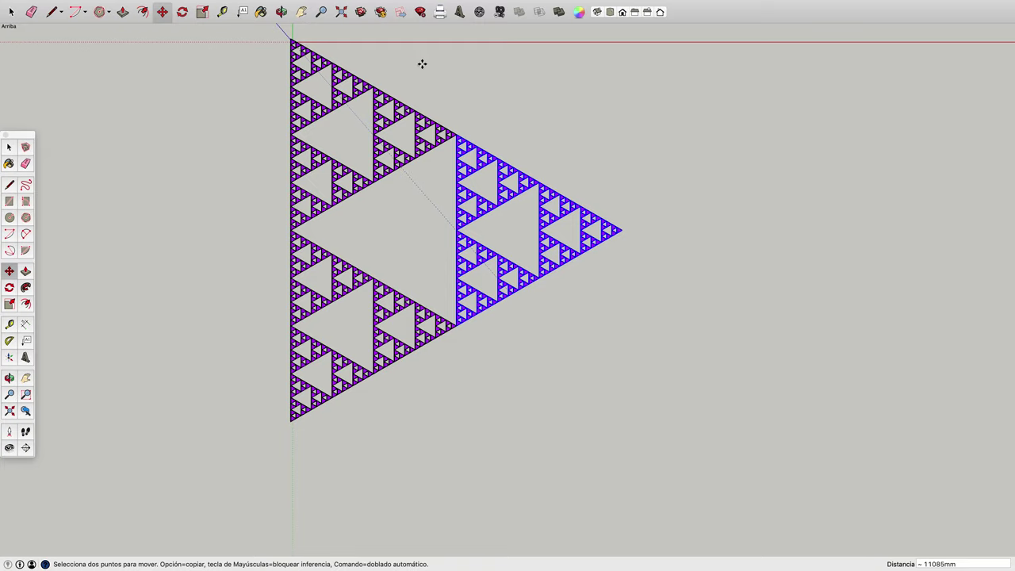
pyautogui.click(282, 12)
pyautogui.moveTo(575, 455)
pyautogui.mouseDown()
pyautogui.moveTo(427, 422)
pyautogui.moveTo(335, 365)
pyautogui.moveTo(260, 291)
pyautogui.moveTo(155, 224)
pyautogui.mouseUp()
pyautogui.moveTo(433, 405)
pyautogui.mouseDown()
pyautogui.moveTo(370, 315)
pyautogui.moveTo(285, 254)
pyautogui.moveTo(230, 278)
pyautogui.moveTo(211, 314)
pyautogui.moveTo(222, 357)
pyautogui.moveTo(301, 405)
pyautogui.mouseUp()
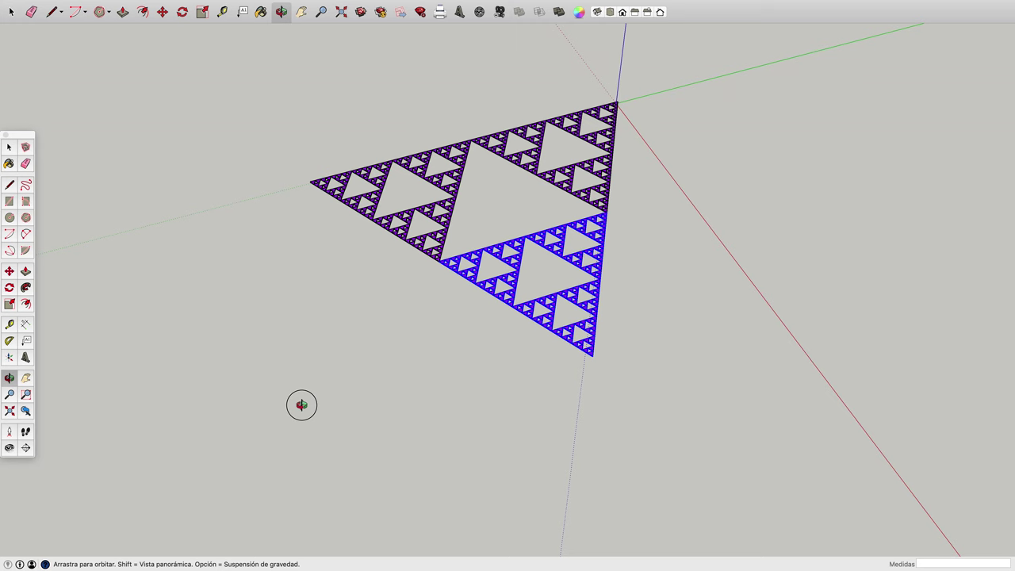
pyautogui.click(8, 146)
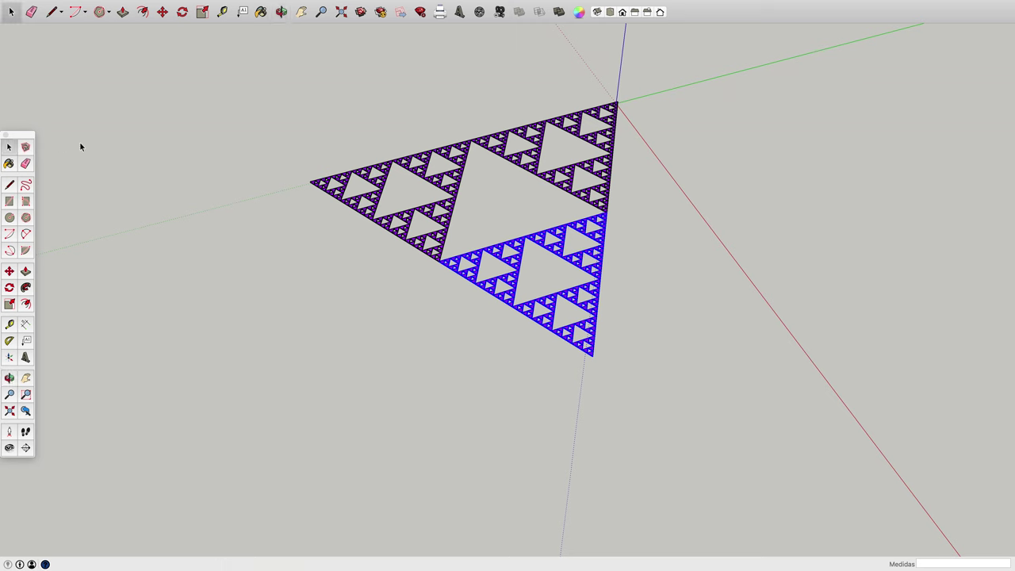
# - Box-select the entire 729-triangle Sierpinski fractal
pyautogui.moveTo(235, 63); pyautogui.dragTo(753, 441)
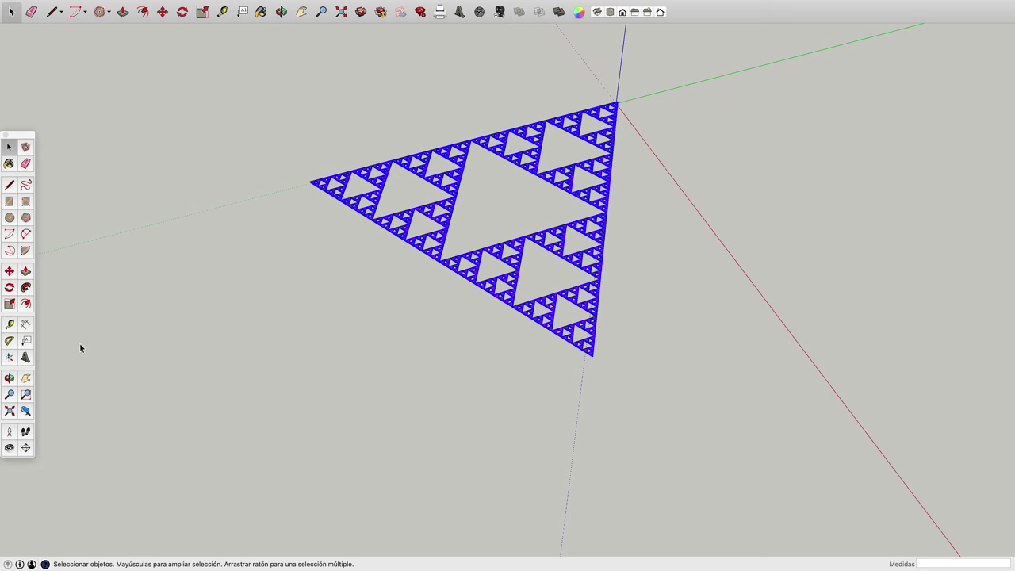
pyautogui.click(334, 197)
pyautogui.click(334, 196)
pyautogui.moveTo(299, 103)
pyautogui.mouseDown()
pyautogui.moveTo(600, 278)
pyautogui.moveTo(684, 412)
pyautogui.mouseUp()
pyautogui.moveTo(298, 89); pyautogui.dragTo(831, 462)
# - Reselect the fractal and group it with the right-click Crear grupo command
pyautogui.click(372, 203)
pyautogui.rightClick(373, 203)
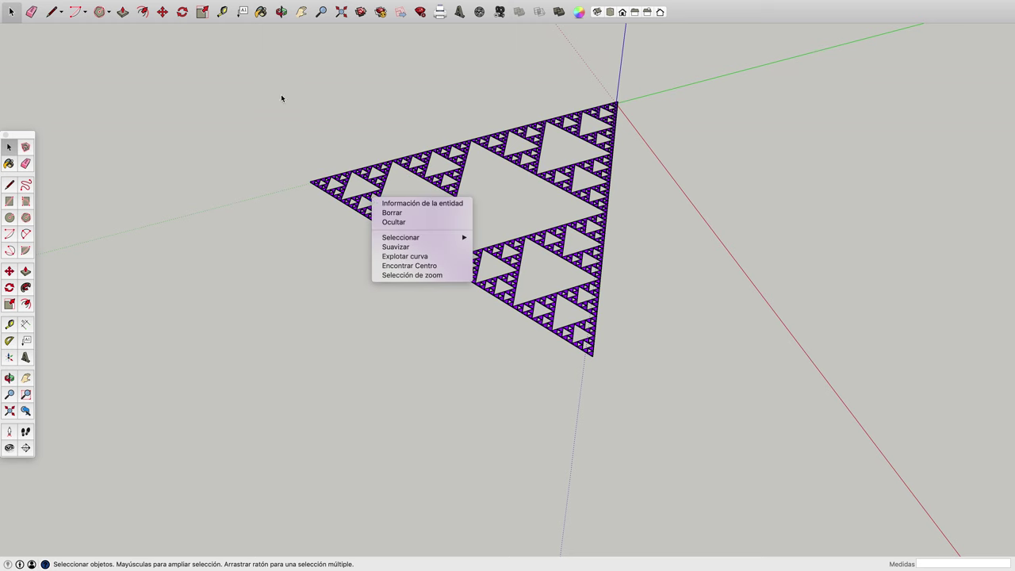
pyautogui.click(442, 151)
pyautogui.click(768, 400)
pyautogui.moveTo(280, 84)
pyautogui.mouseDown()
pyautogui.moveTo(601, 218)
pyautogui.moveTo(793, 457)
pyautogui.mouseUp()
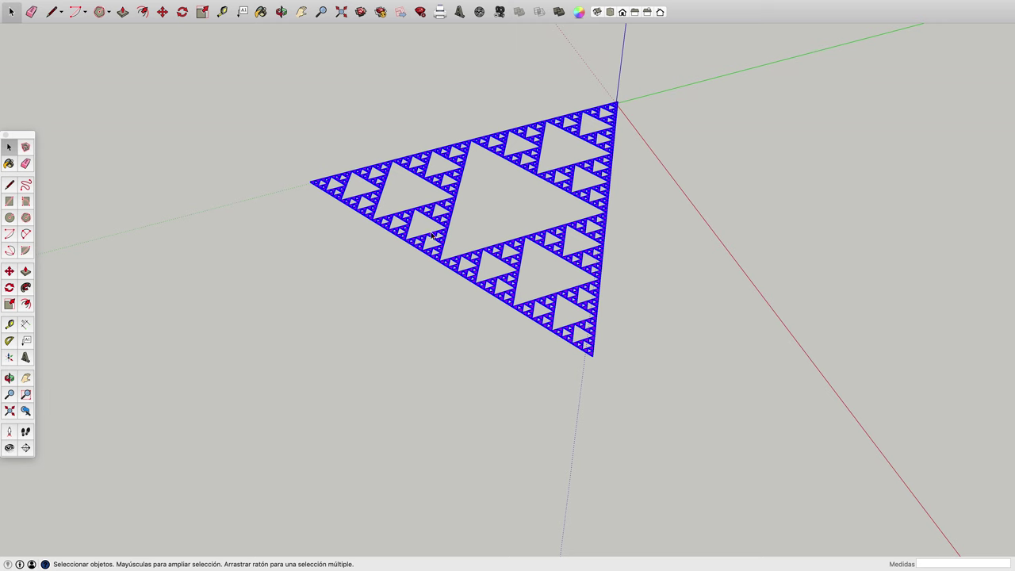
pyautogui.rightClick(434, 221)
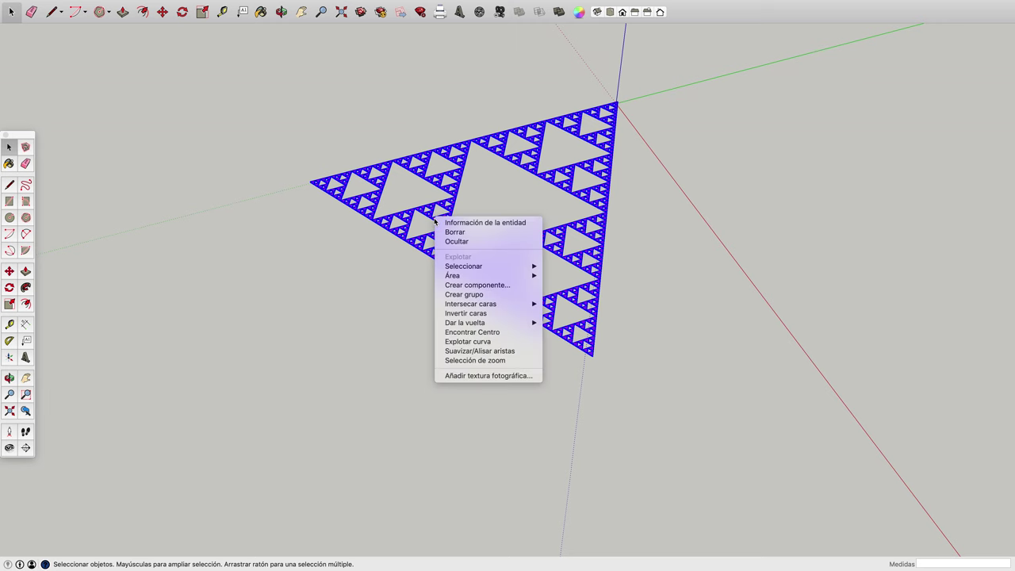
pyautogui.click(464, 294)
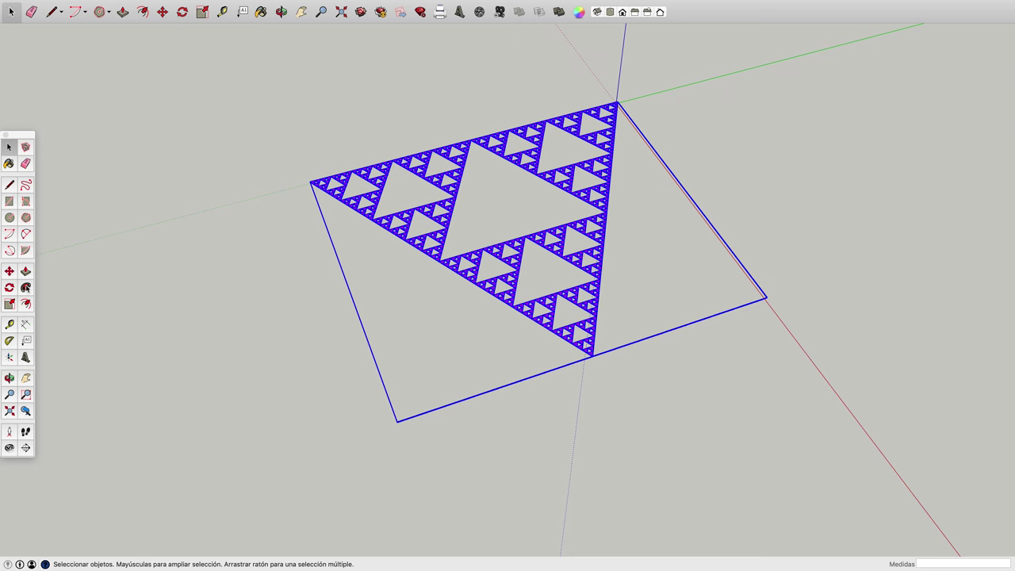
pyautogui.click(9, 271)
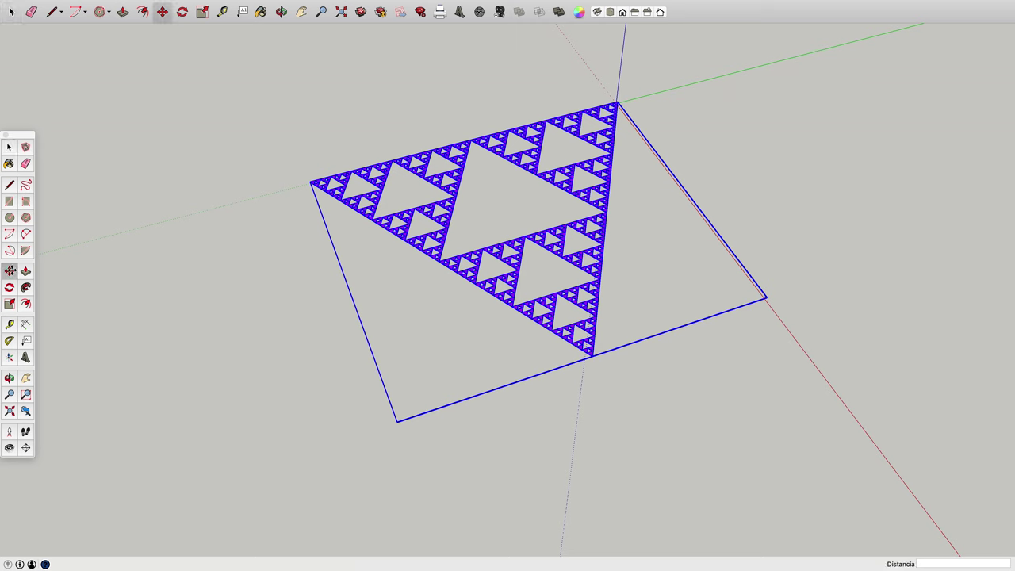
# - Shift the fractal group aside and drop a copy of it to the left
pyautogui.click(312, 182)
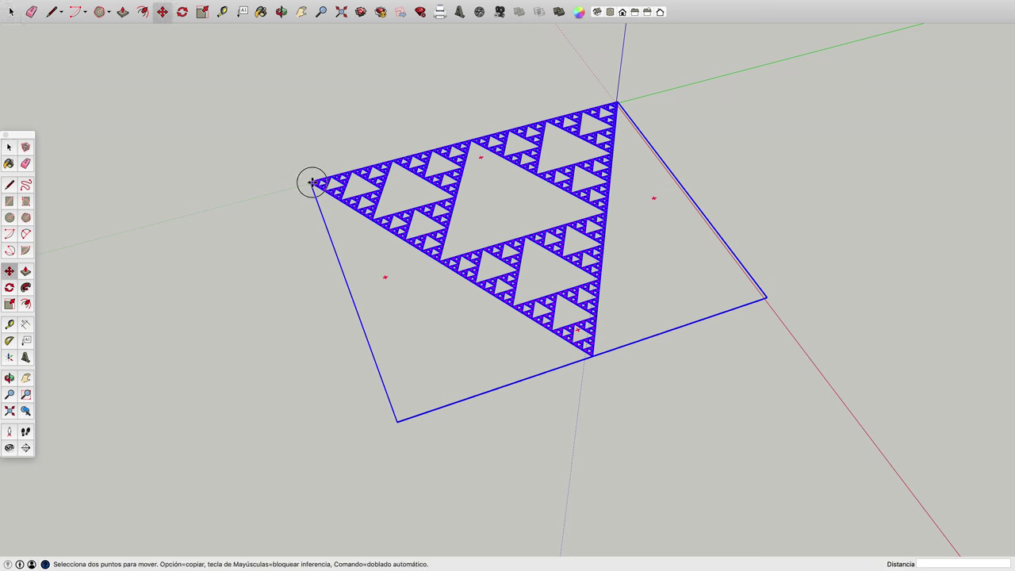
pyautogui.moveTo(312, 183); pyautogui.dragTo(203, 221)
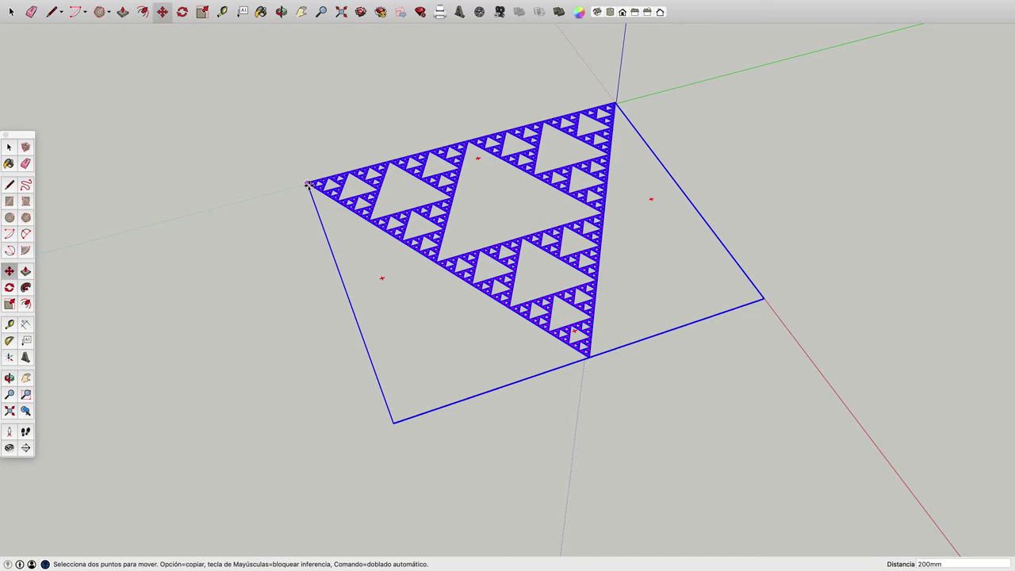
pyautogui.keyDown('alt'); pyautogui.click(308, 185); pyautogui.keyUp('alt')
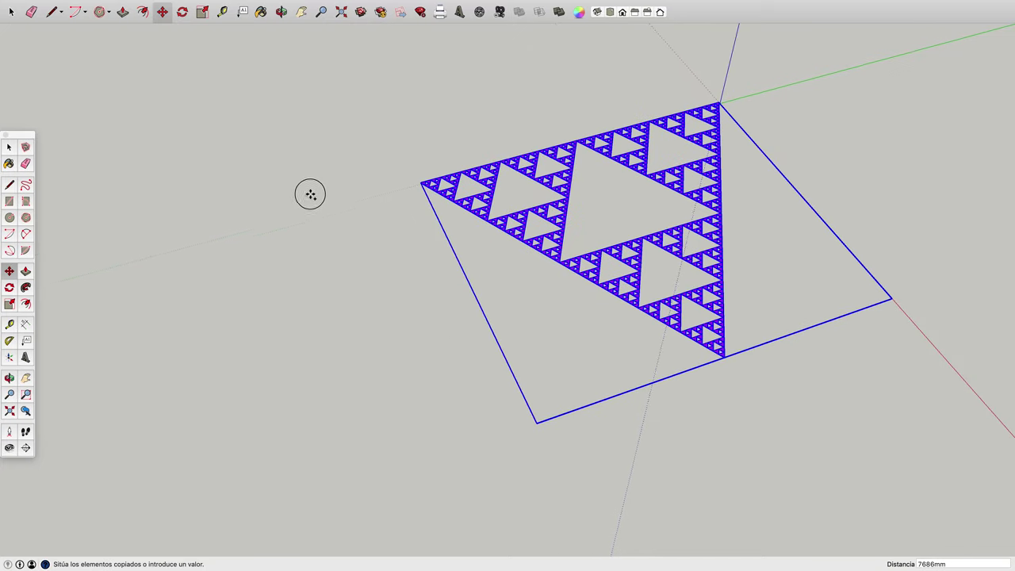
pyautogui.click(46, 283)
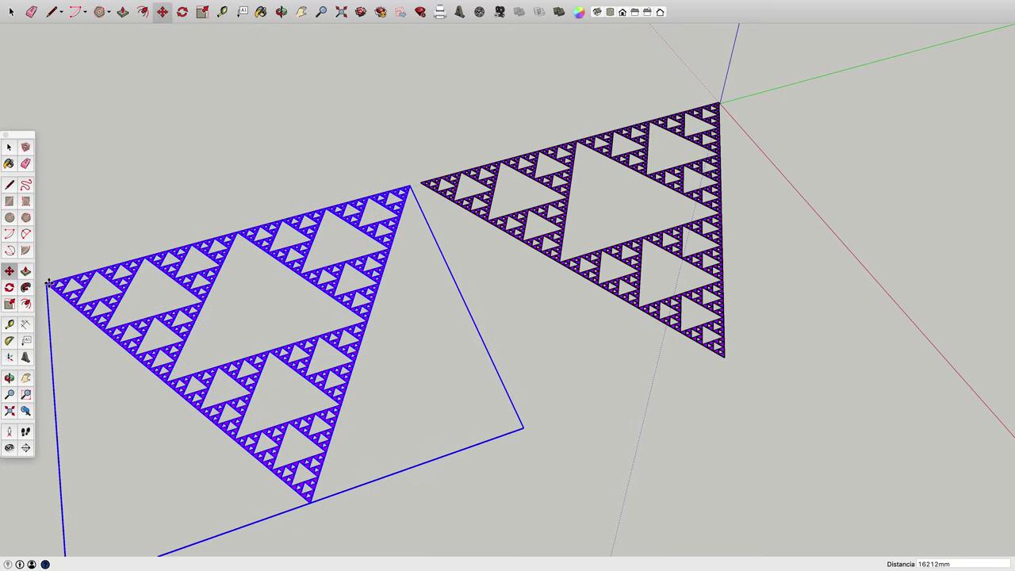
# - Snap the copy's apex onto the original triangle's left corner
pyautogui.click(410, 185)
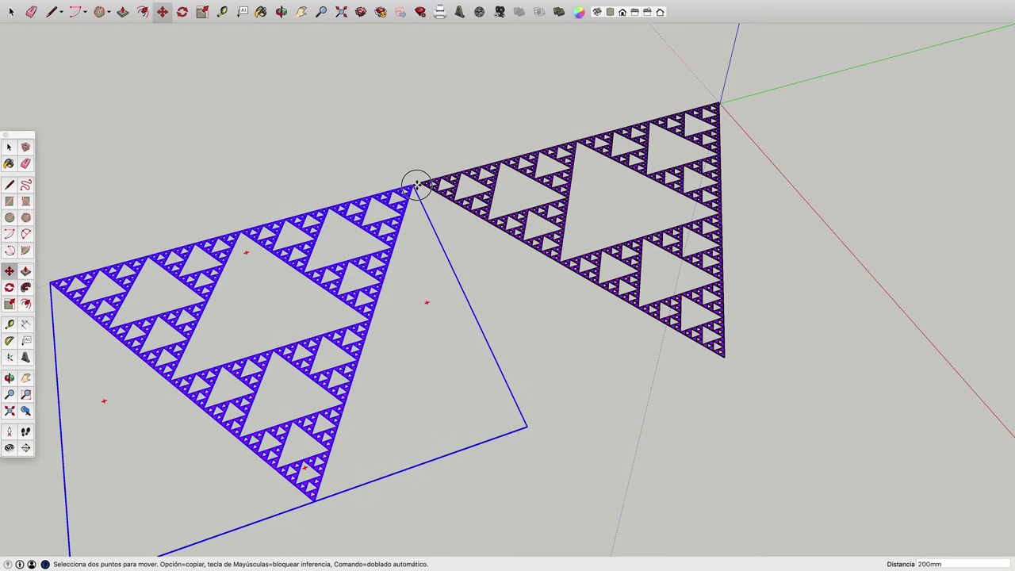
pyautogui.scroll(3, 418, 183)
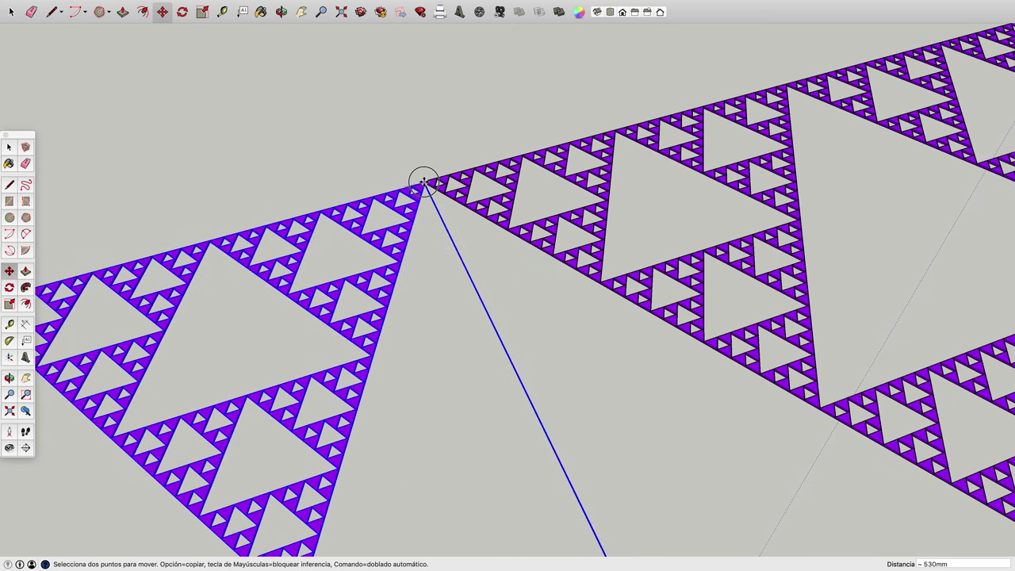
pyautogui.scroll(-3, 423, 183)
pyautogui.scroll(-3, 424, 182)
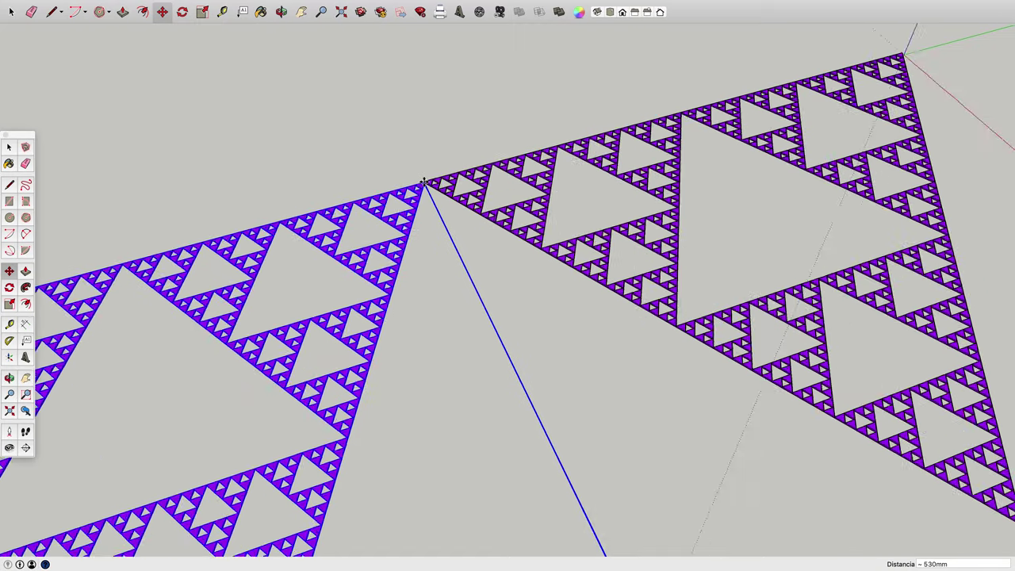
pyautogui.scroll(-4, 424, 183)
pyautogui.click(423, 182)
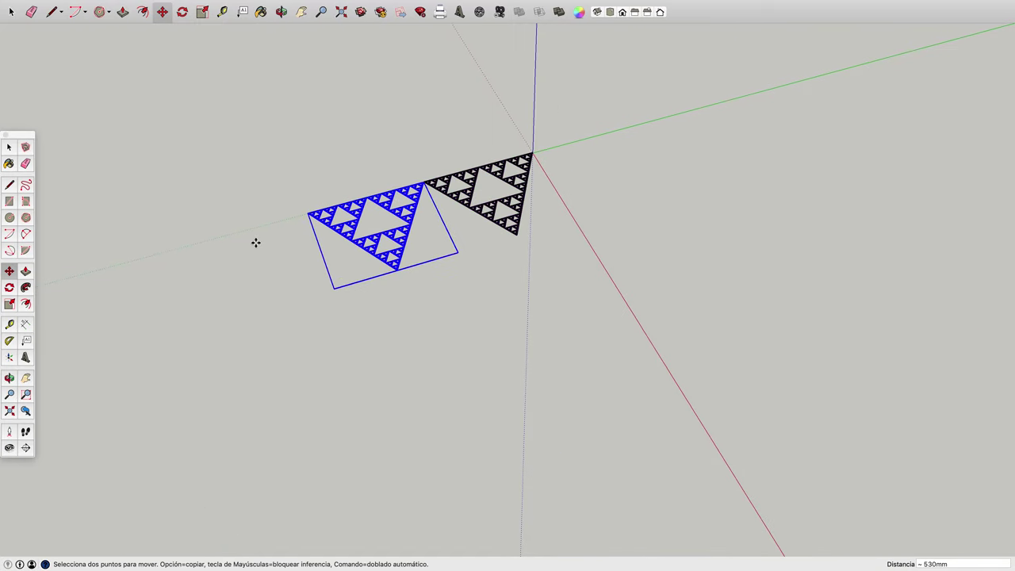
# - Rotate the copy a half turn about its corner against the original
pyautogui.click(9, 287)
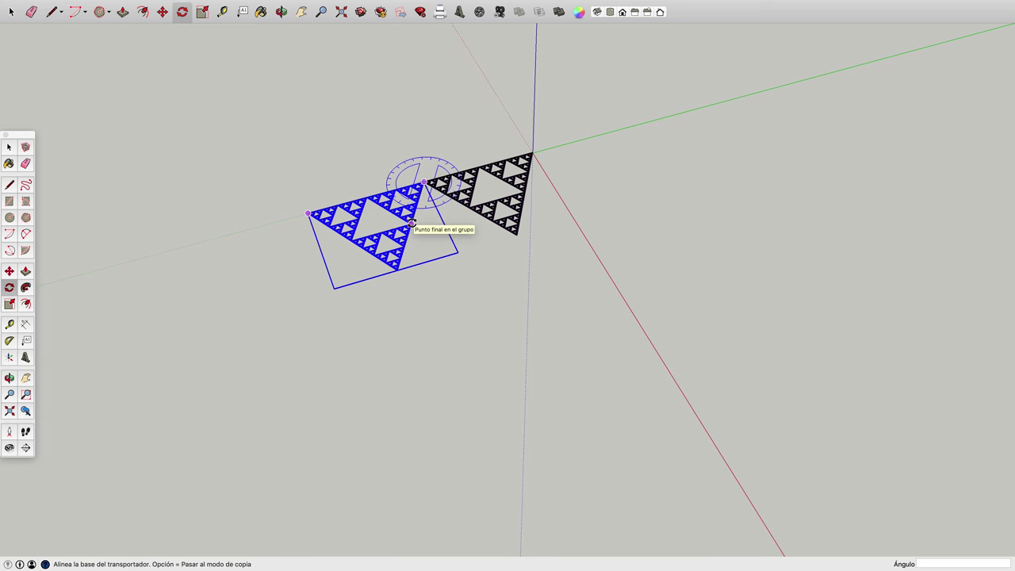
pyautogui.click(308, 212)
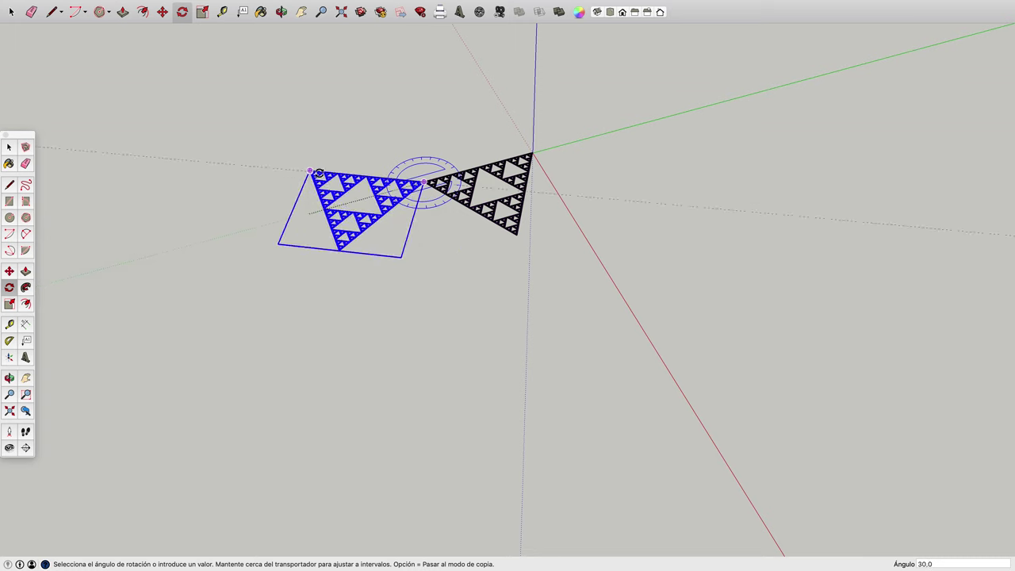
pyautogui.click(526, 150)
# - Add a copy rotated 120° about the triangle's lower-left corner
pyautogui.scroll(2, 444, 137)
pyautogui.scroll(2, 448, 136)
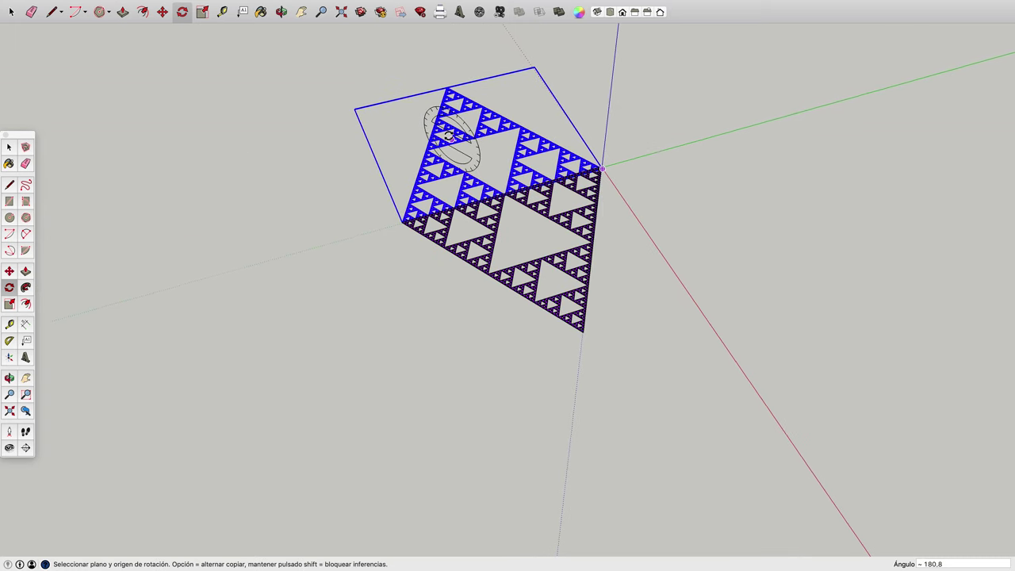
pyautogui.click(404, 223)
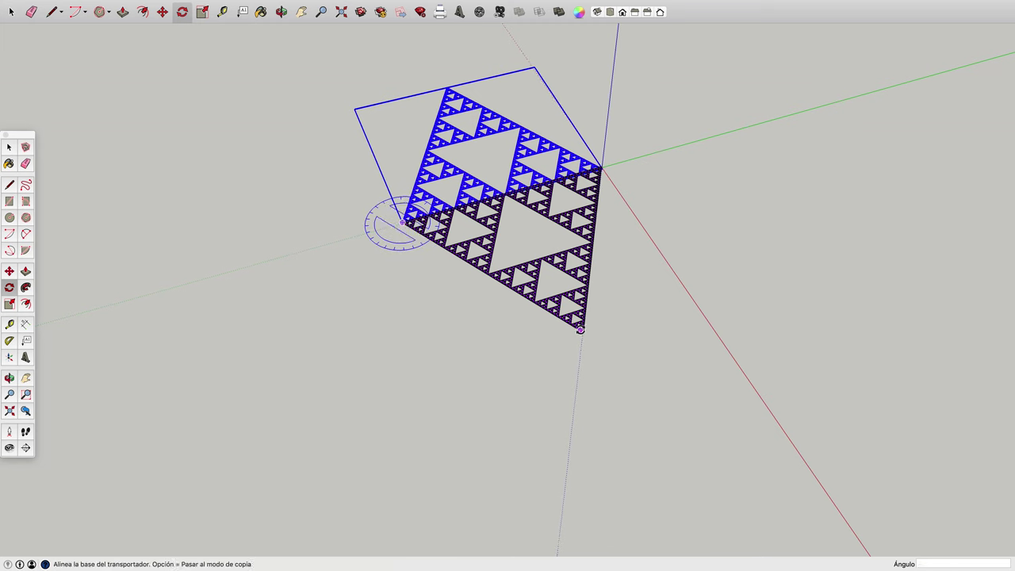
pyautogui.click(582, 329)
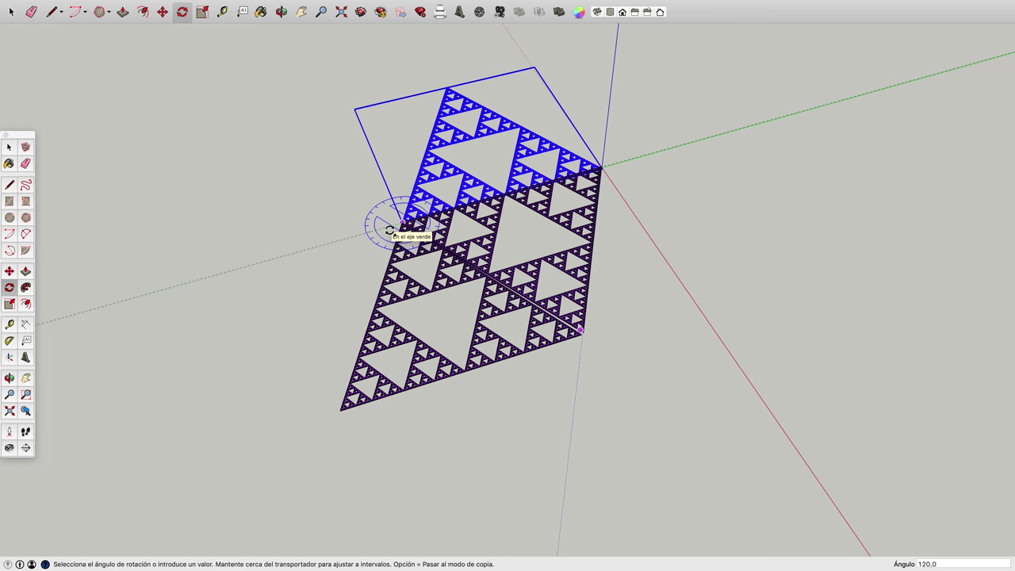
pyautogui.click(390, 230)
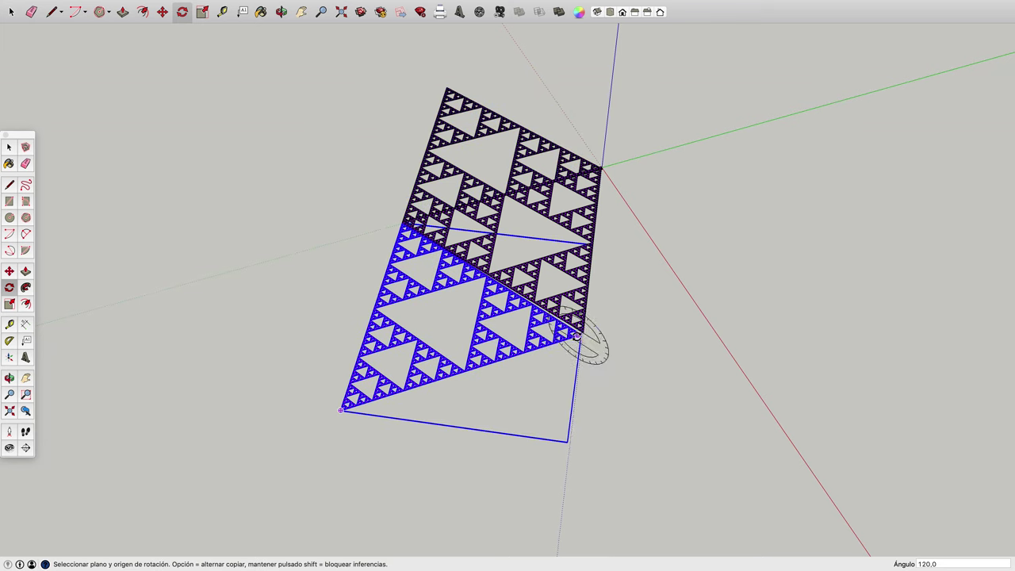